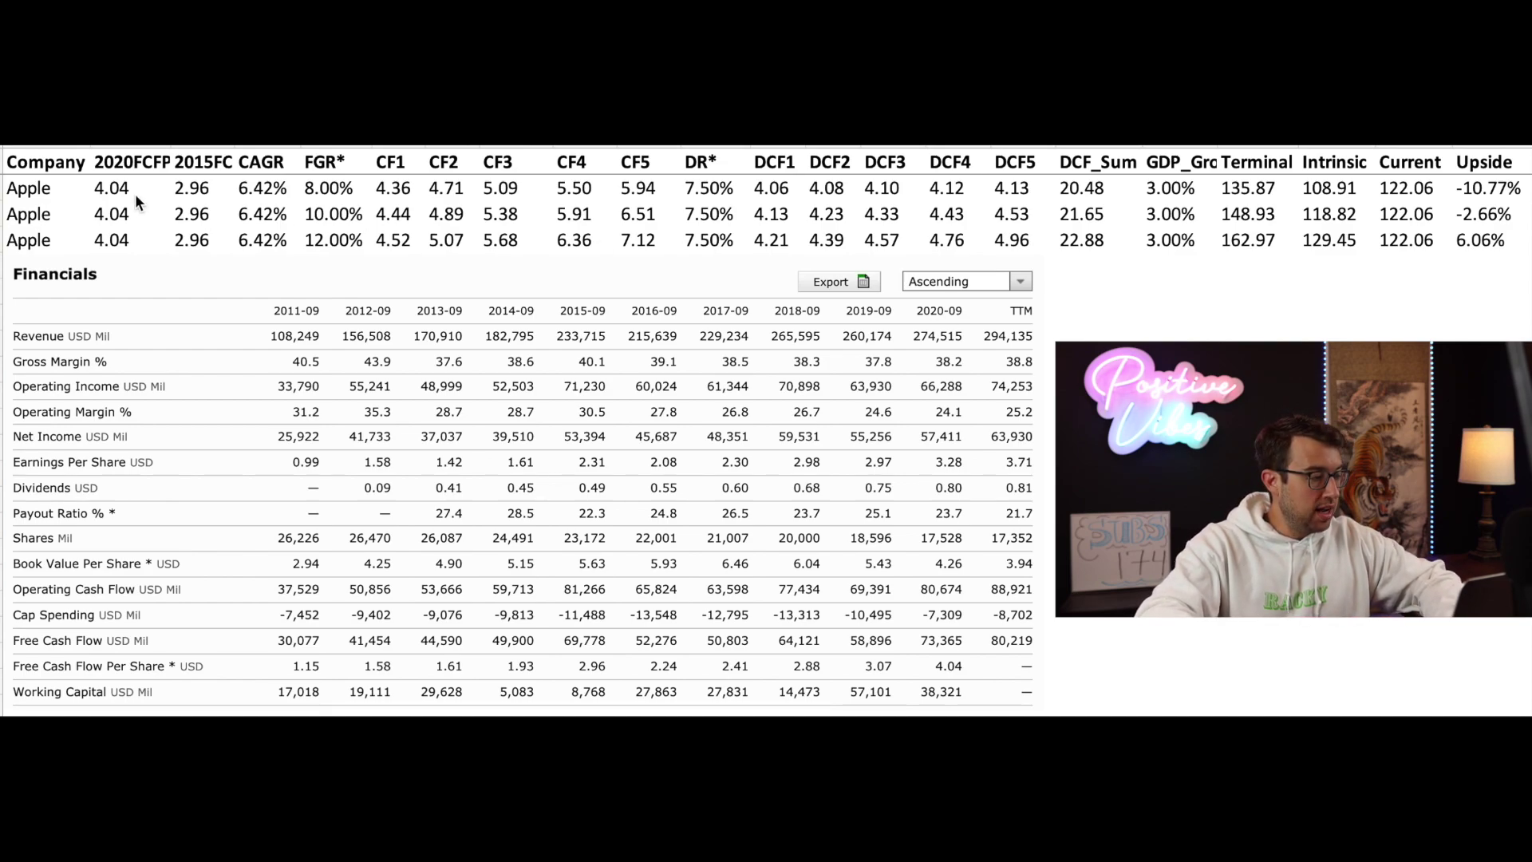
Step: Clear the old scenario figures from the Apple rows
{"action": "left_click", "coordinate": [38, 189]}
{"action": "left_click_drag", "start_coordinate": [128, 189], "coordinate": [903, 253]}
{"action": "key", "text": "Delete"}
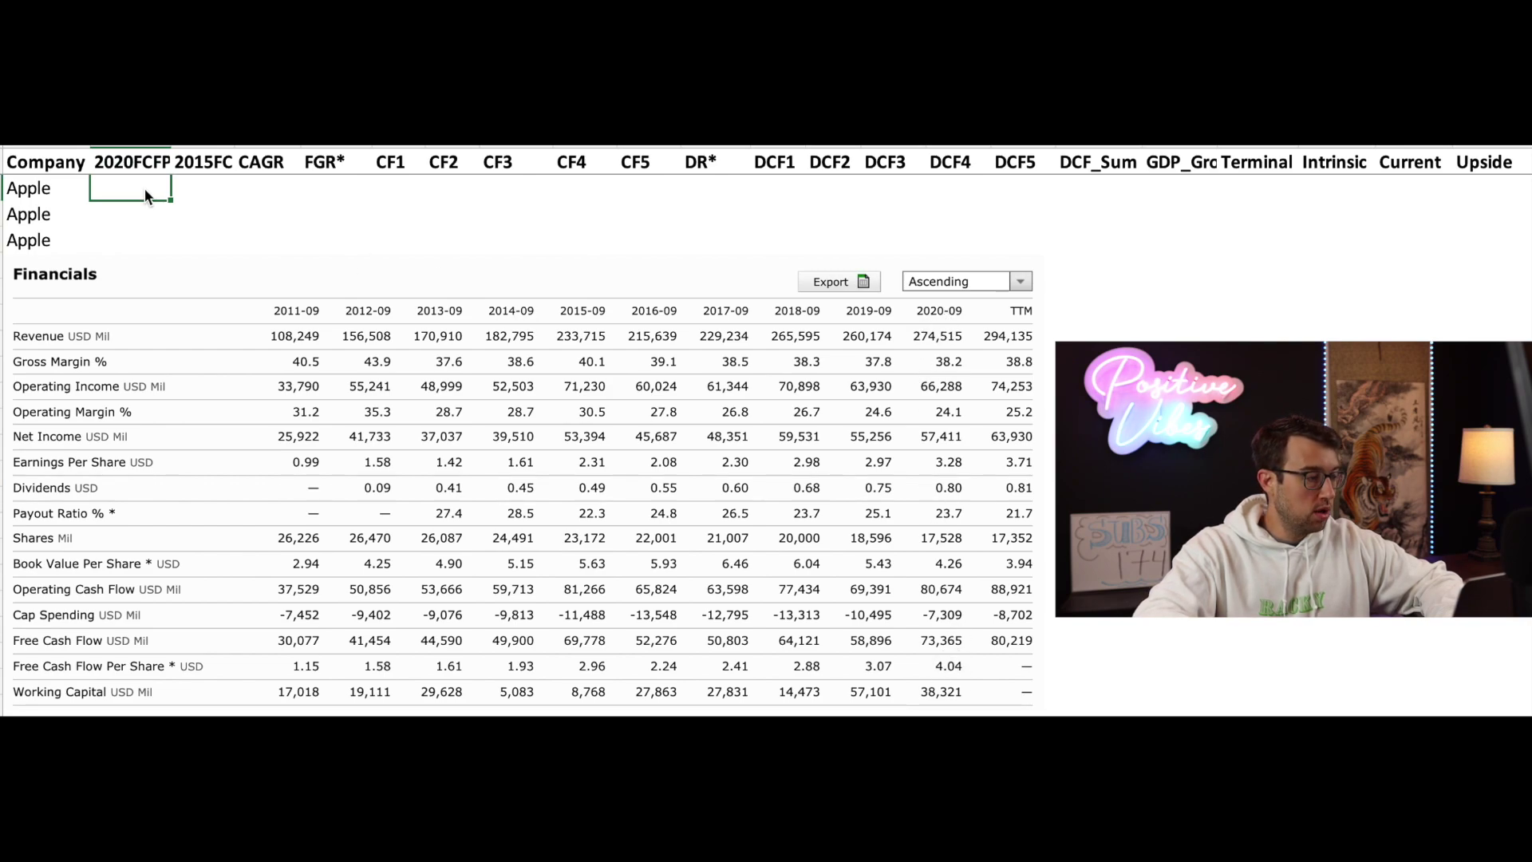
Step: Enter 2020 FCF 4.04, 2015 FCF 2.96 and a 6.42% future growth rate in the first row
{"action": "type", "text": "4.04"}
{"action": "key", "text": "Tab"}
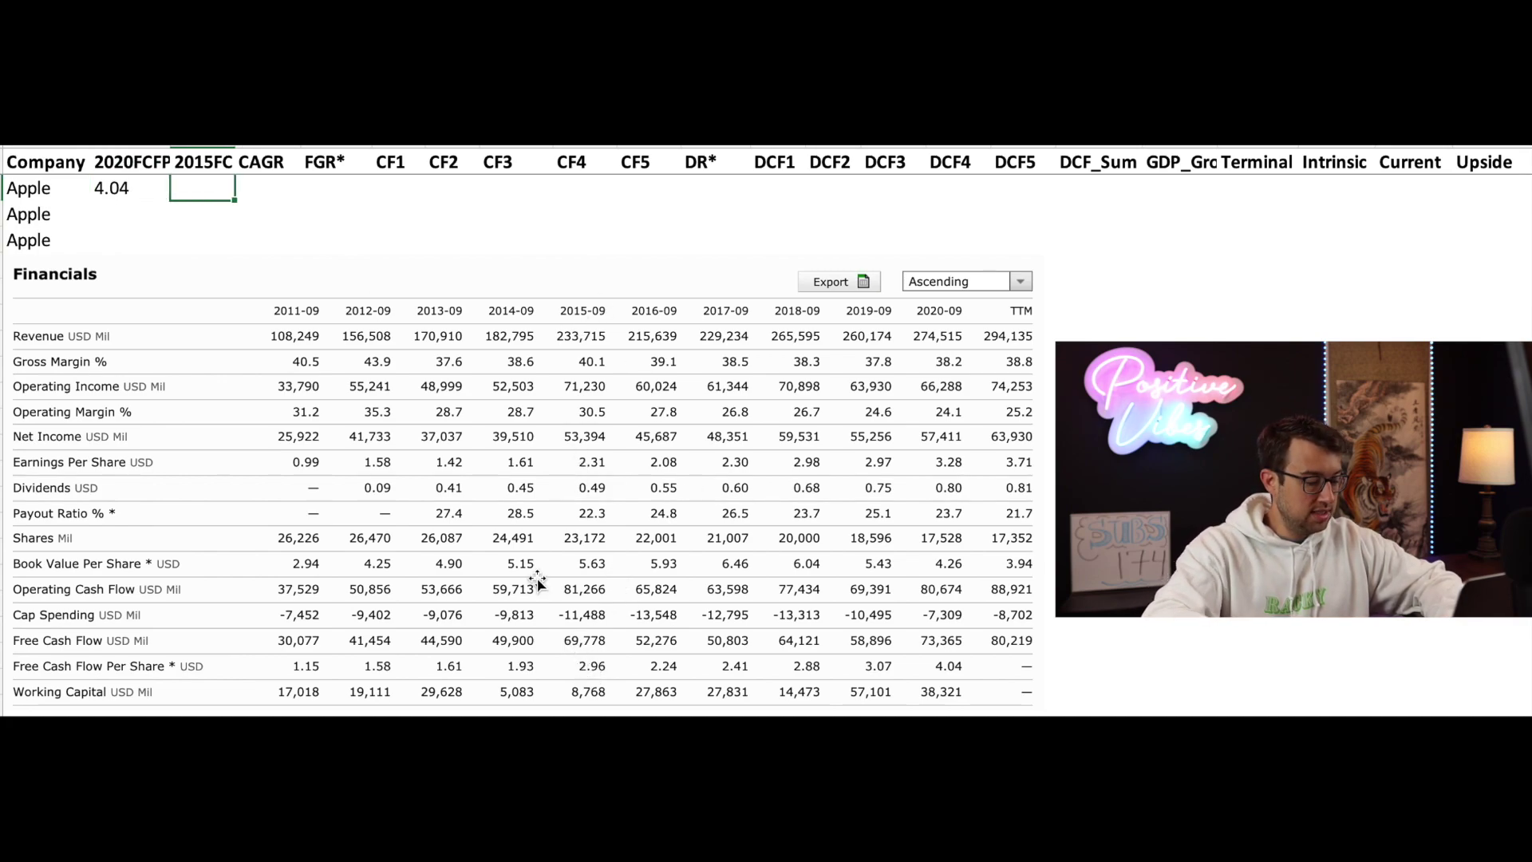
{"action": "type", "text": "2.96"}
{"action": "key", "text": "Tab"}
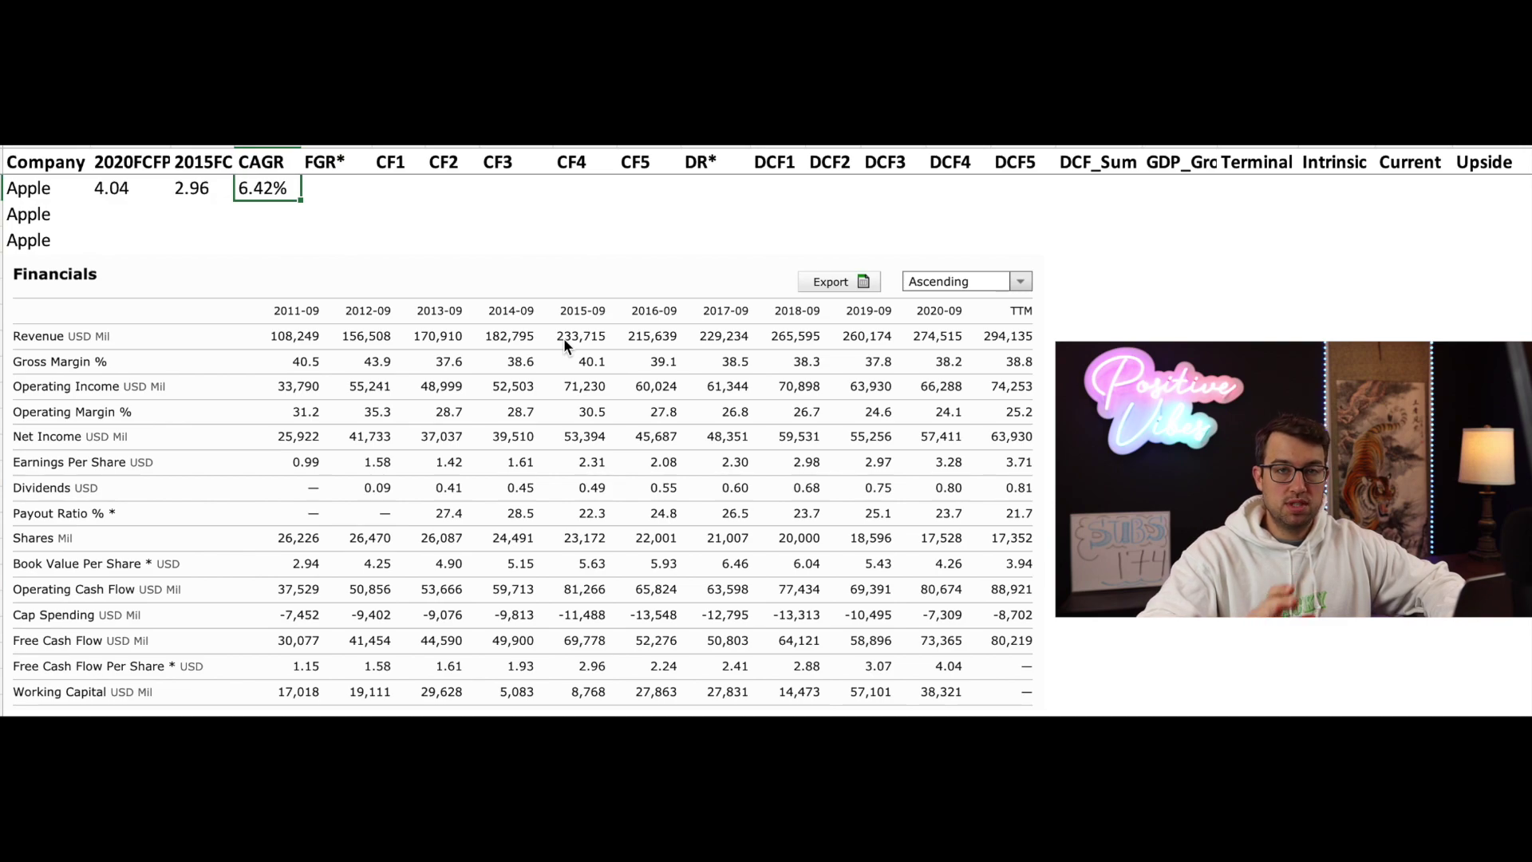
{"action": "left_click", "coordinate": [340, 190]}
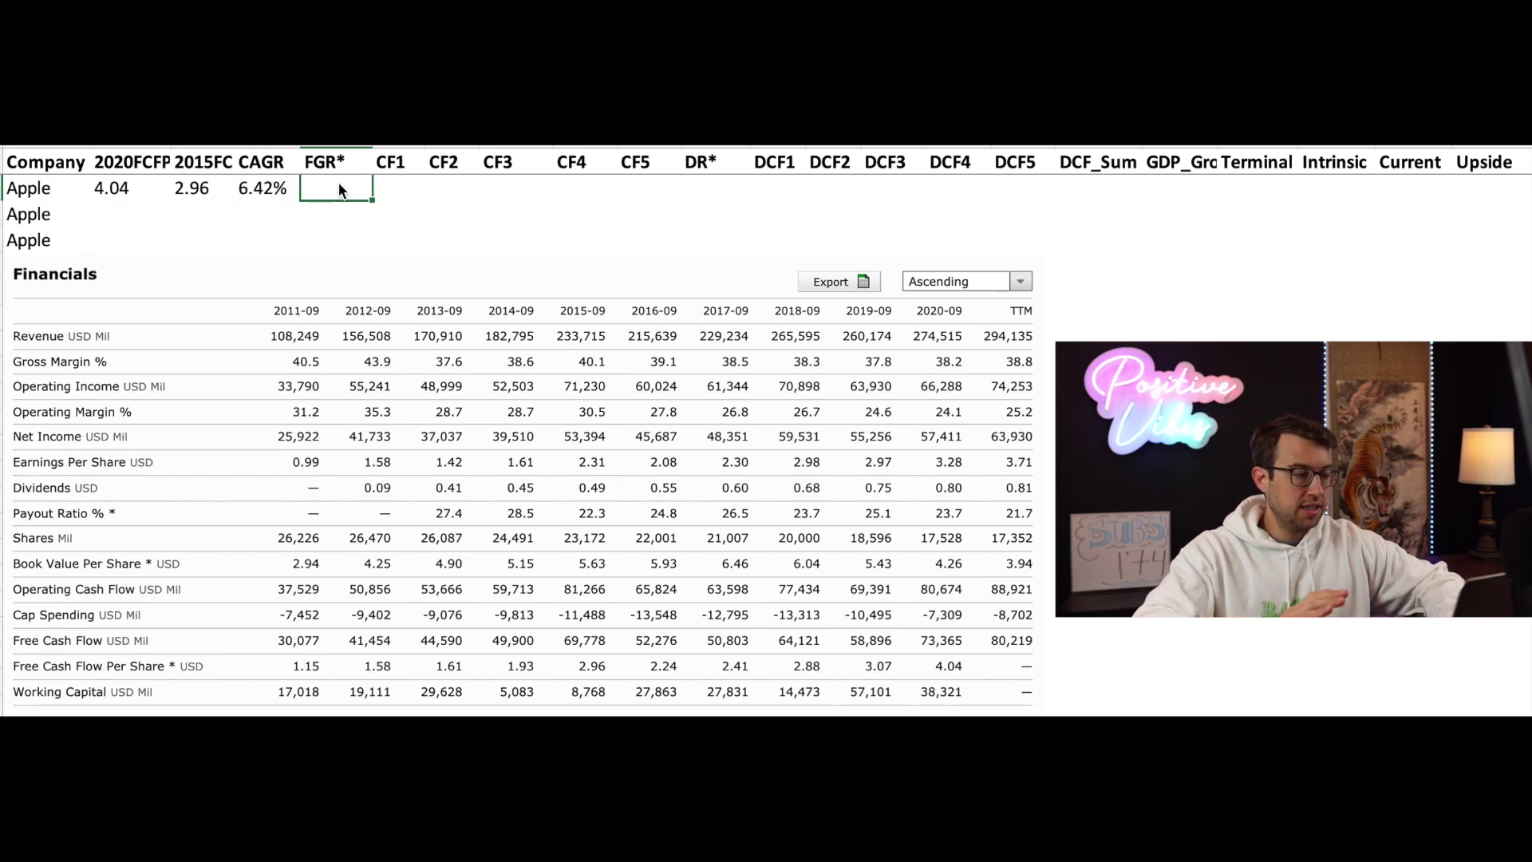
{"action": "type", "text": "6.42"}
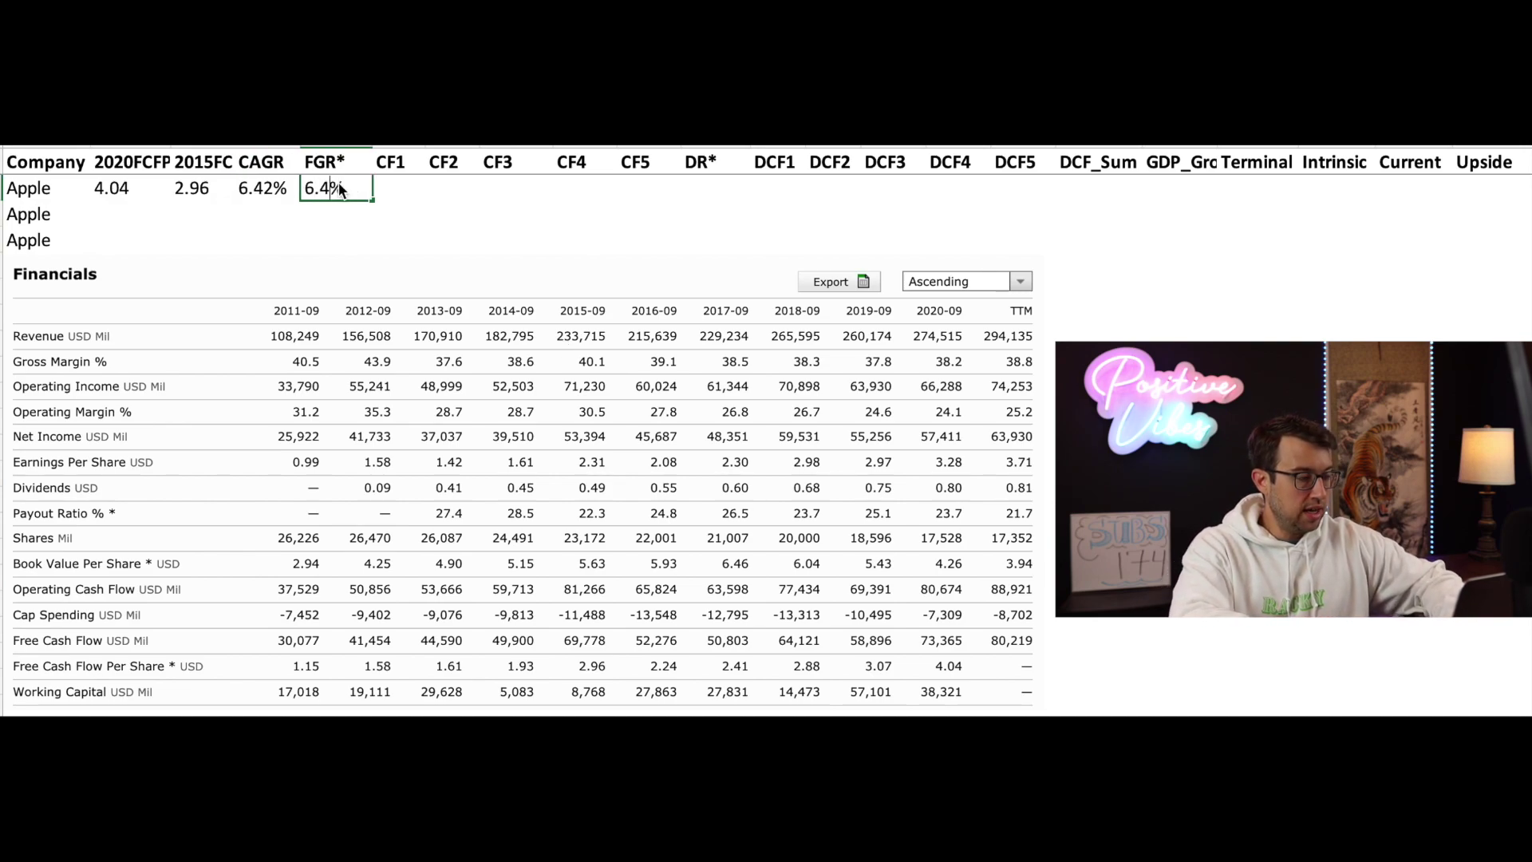
{"action": "key", "text": "Tab"}
{"action": "key", "text": "Tab"}
{"action": "key", "text": "Tab"}
{"action": "key", "text": "Tab"}
{"action": "key", "text": "Tab"}
{"action": "key", "text": "Tab"}
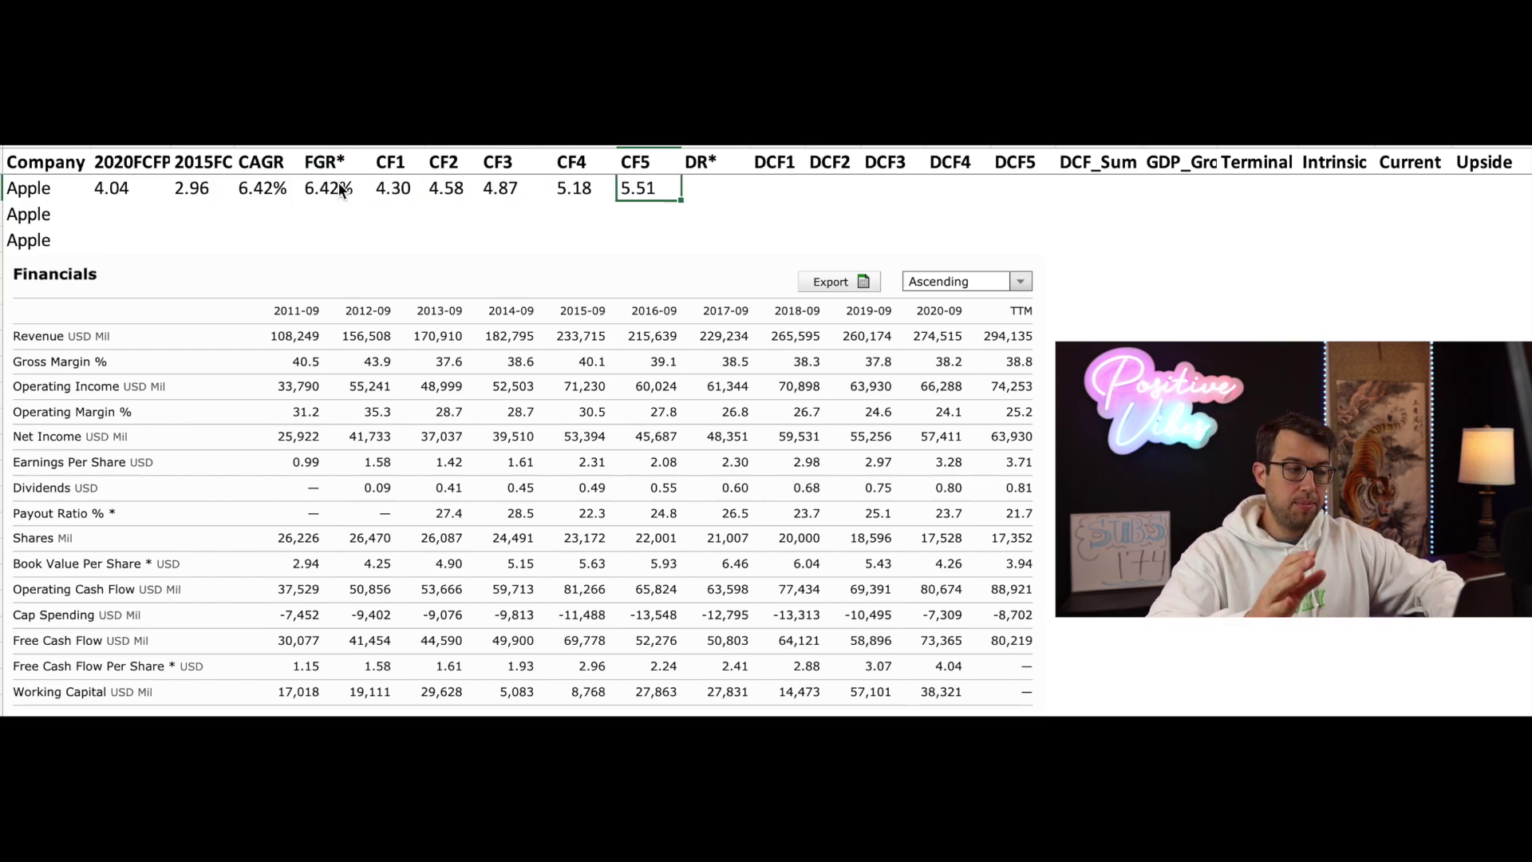
Step: Set the first scenario's discount rate to 7.5% and GDP growth to 3%
{"action": "type", "text": "7.5"}
{"action": "key", "text": "Tab"}
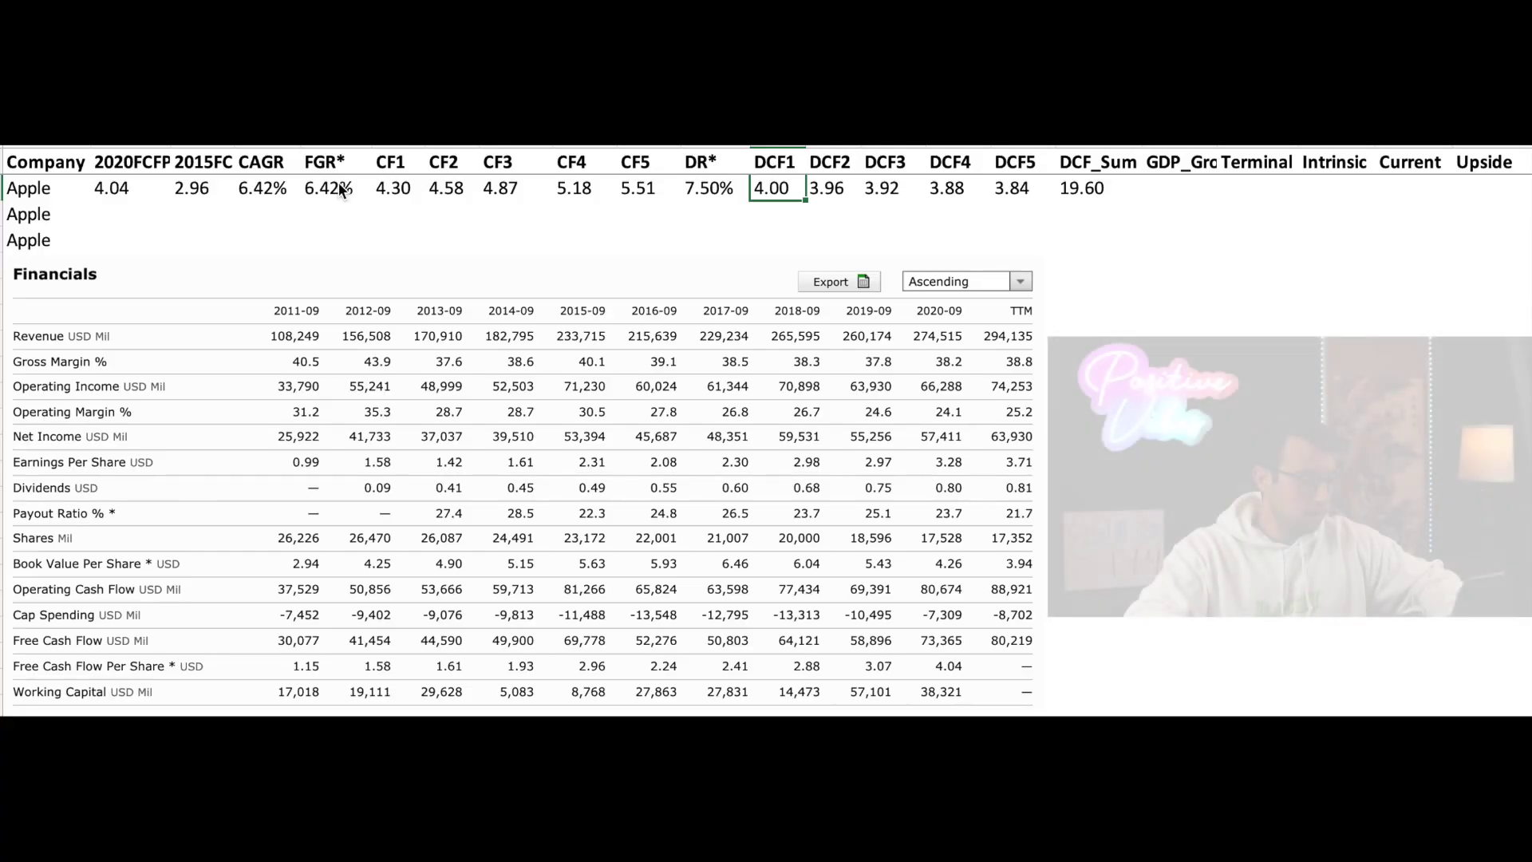
{"action": "key", "text": "Right"}
{"action": "key", "text": "Right"}
{"action": "key", "text": "Right"}
{"action": "key", "text": "Right"}
{"action": "key", "text": "Right"}
{"action": "key", "text": "Right"}
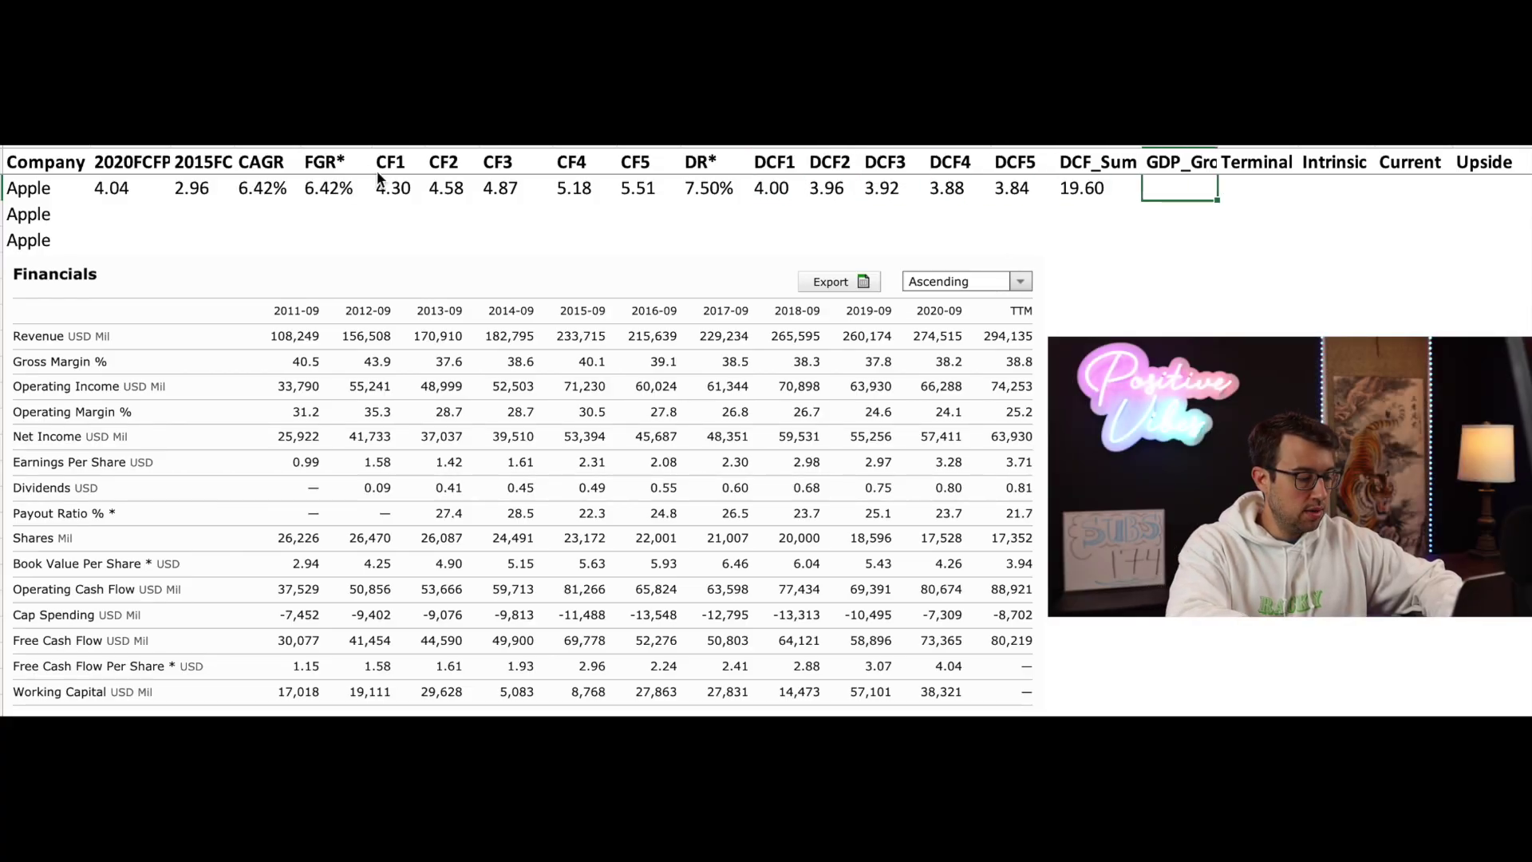
{"action": "type", "text": "3"}
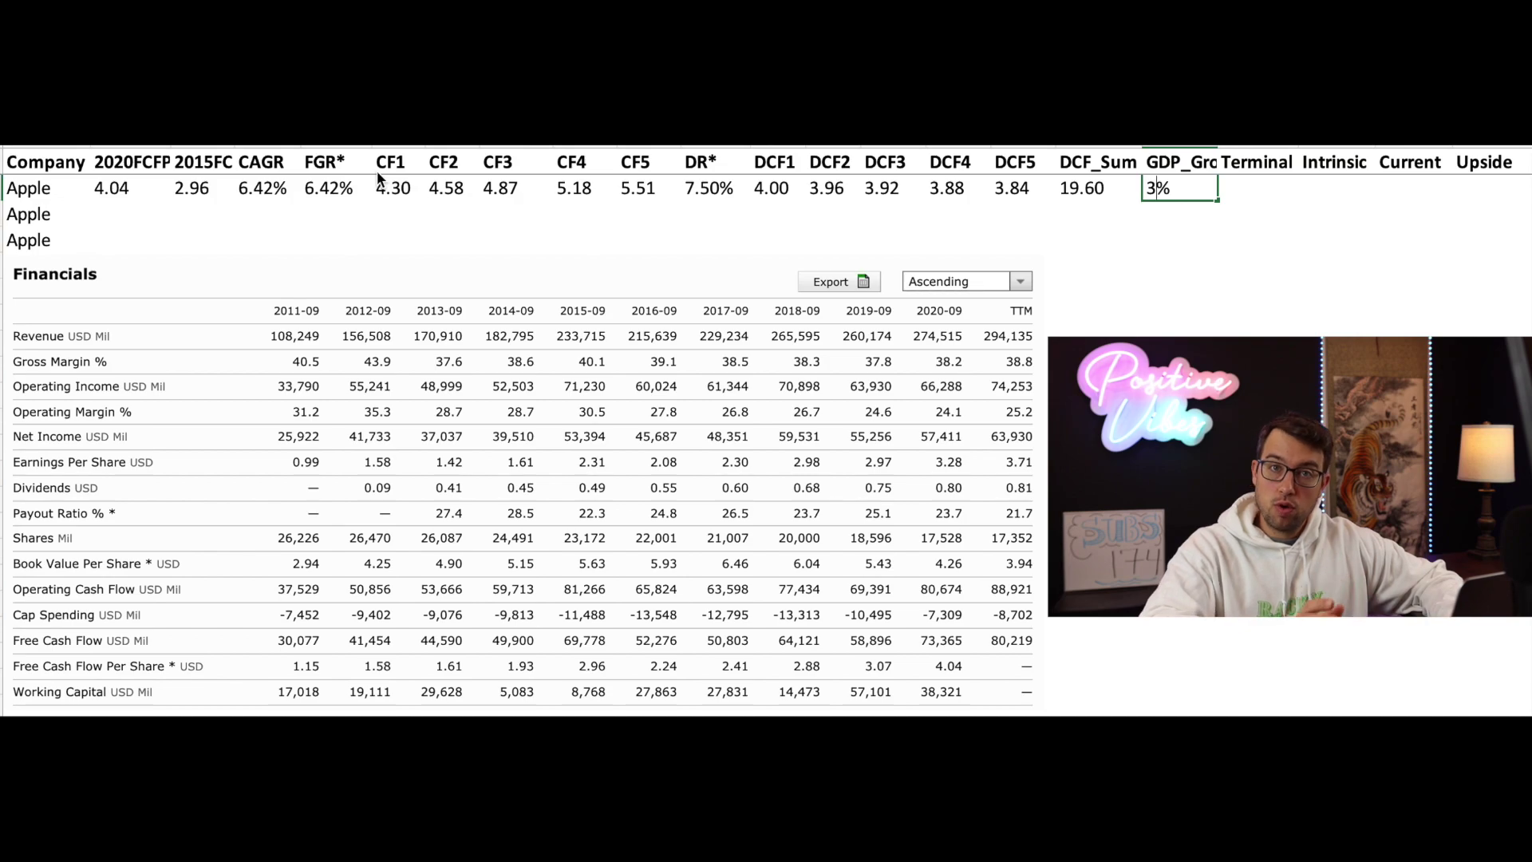
{"action": "key", "text": "Tab"}
Step: Look up Apple's current share price in Google Finance in the browser
{"action": "key", "text": "Right"}
{"action": "key", "text": "Right"}
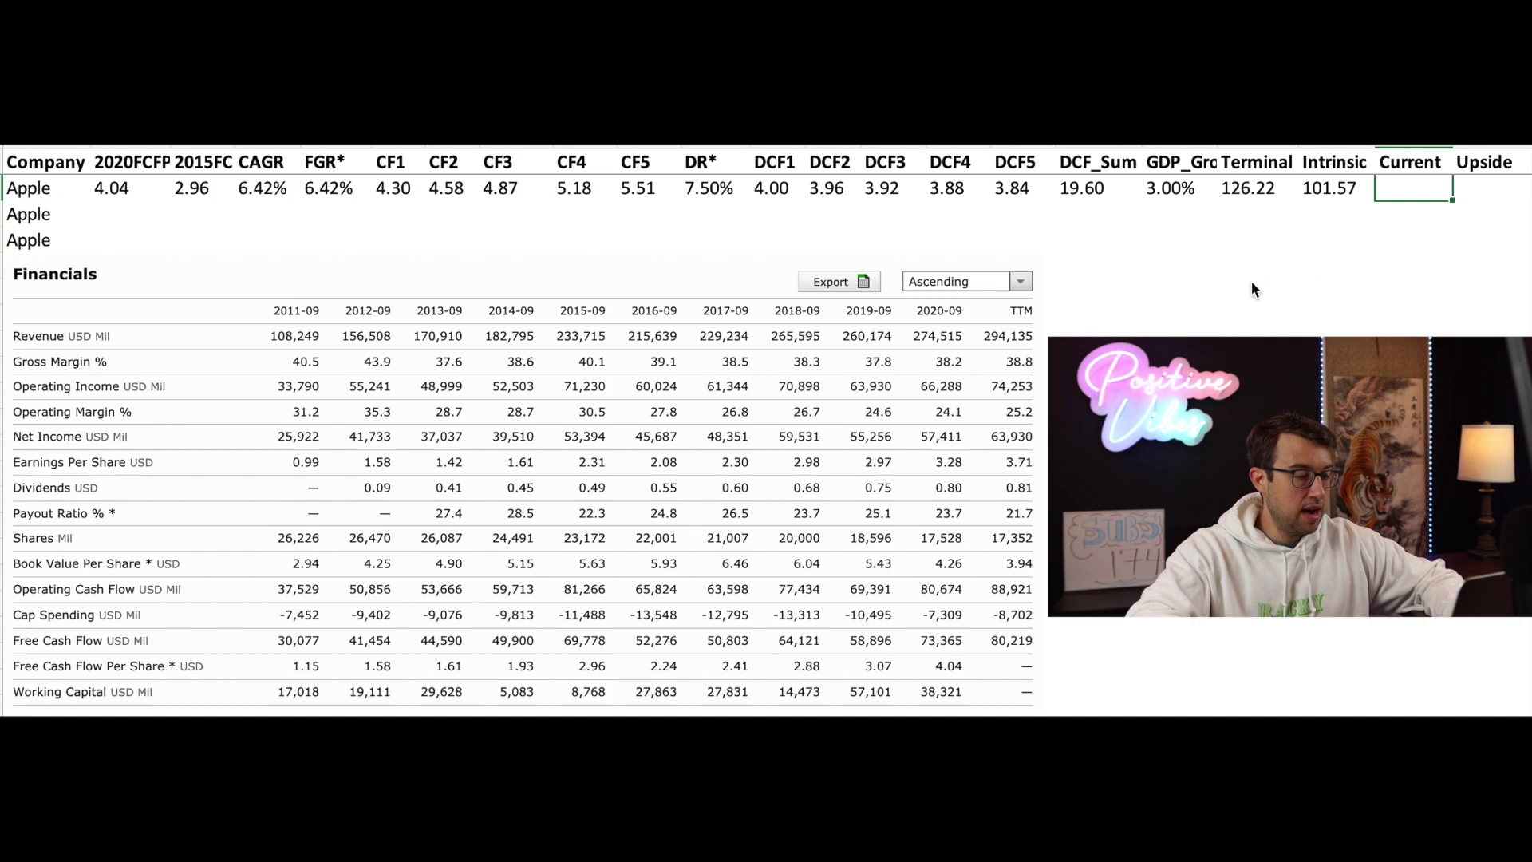
{"action": "key", "text": "alt+Tab"}
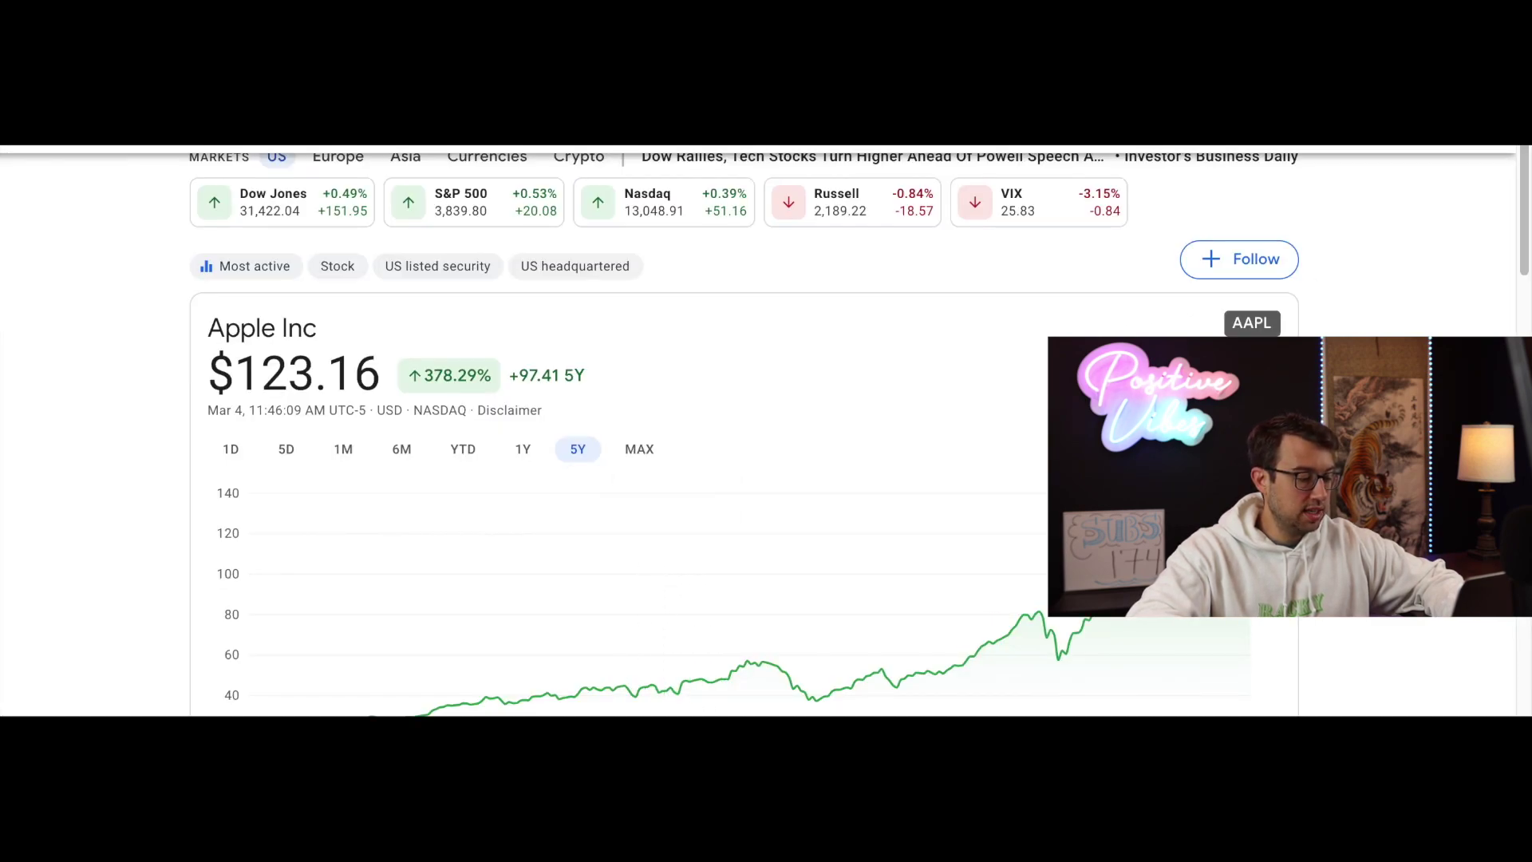
{"action": "key", "text": "alt+Tab"}
Step: Enter 123.16 as the first row's current price, then 4.04 and 2.96 in the second row
{"action": "type", "text": "123.16"}
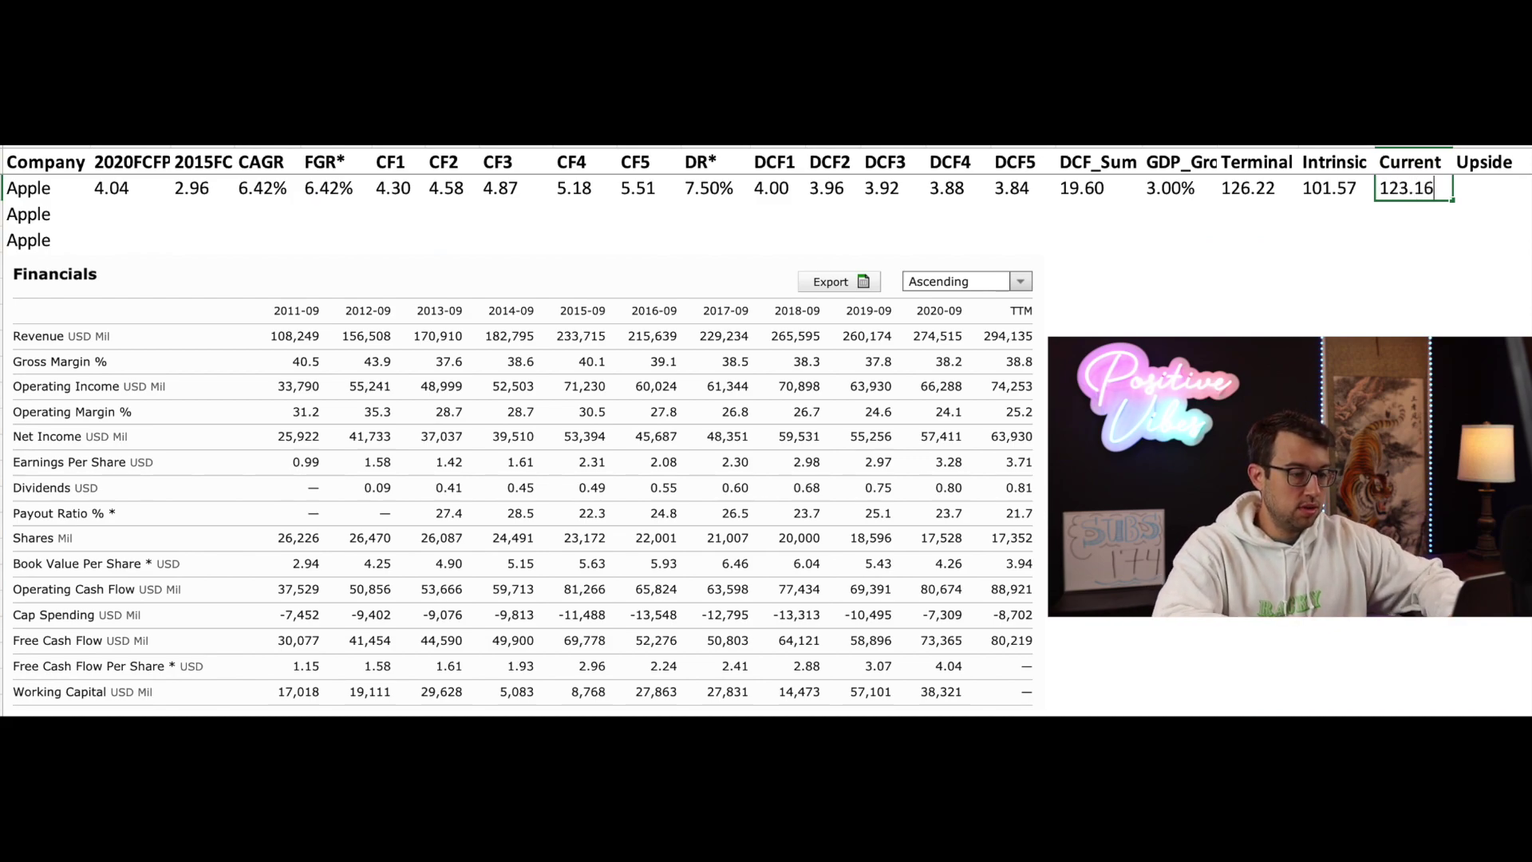
{"action": "key", "text": "Return"}
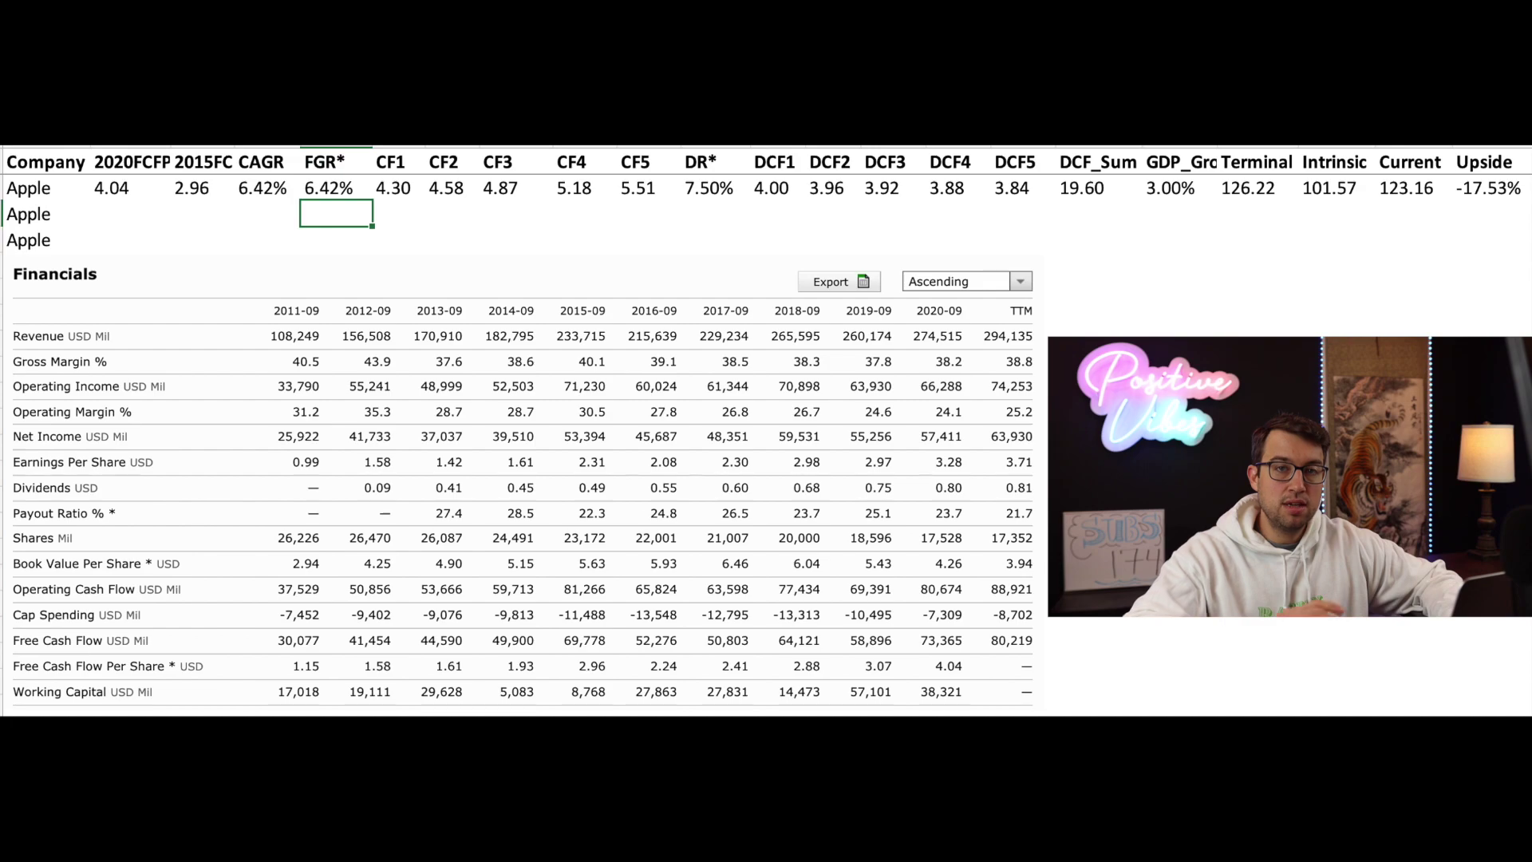
{"action": "left_click", "coordinate": [106, 217]}
{"action": "type", "text": "4.04"}
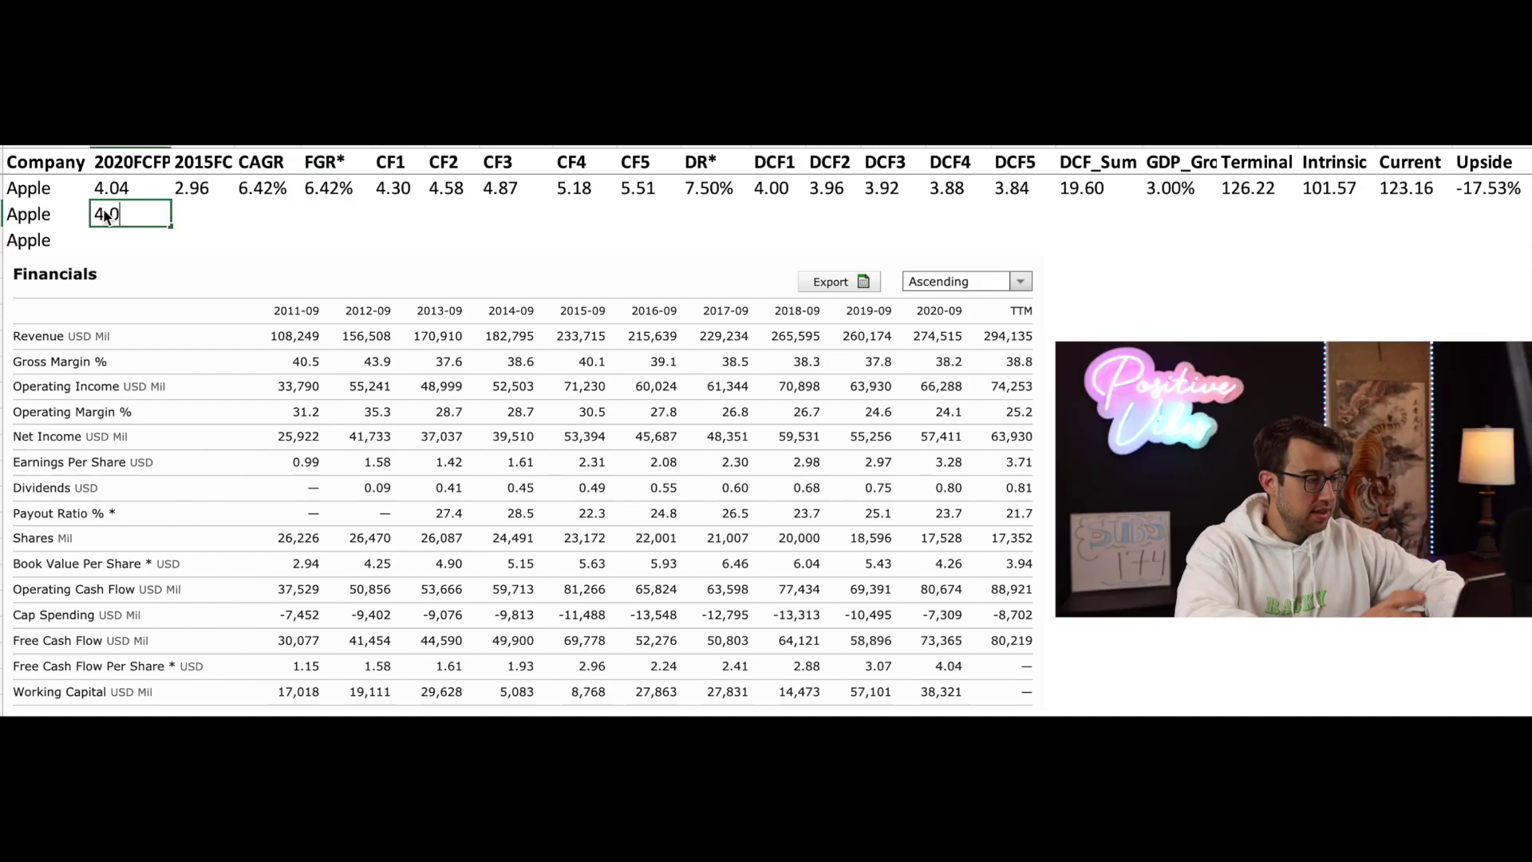
{"action": "key", "text": "Tab"}
{"action": "type", "text": "2.96"}
{"action": "key", "text": "Return"}
Step: Enter 4.04 and 2.96 as the third scenario row's cash flows
{"action": "type", "text": "4.04"}
{"action": "key", "text": "Tab"}
{"action": "type", "text": "2.96"}
{"action": "left_click", "coordinate": [312, 202]}
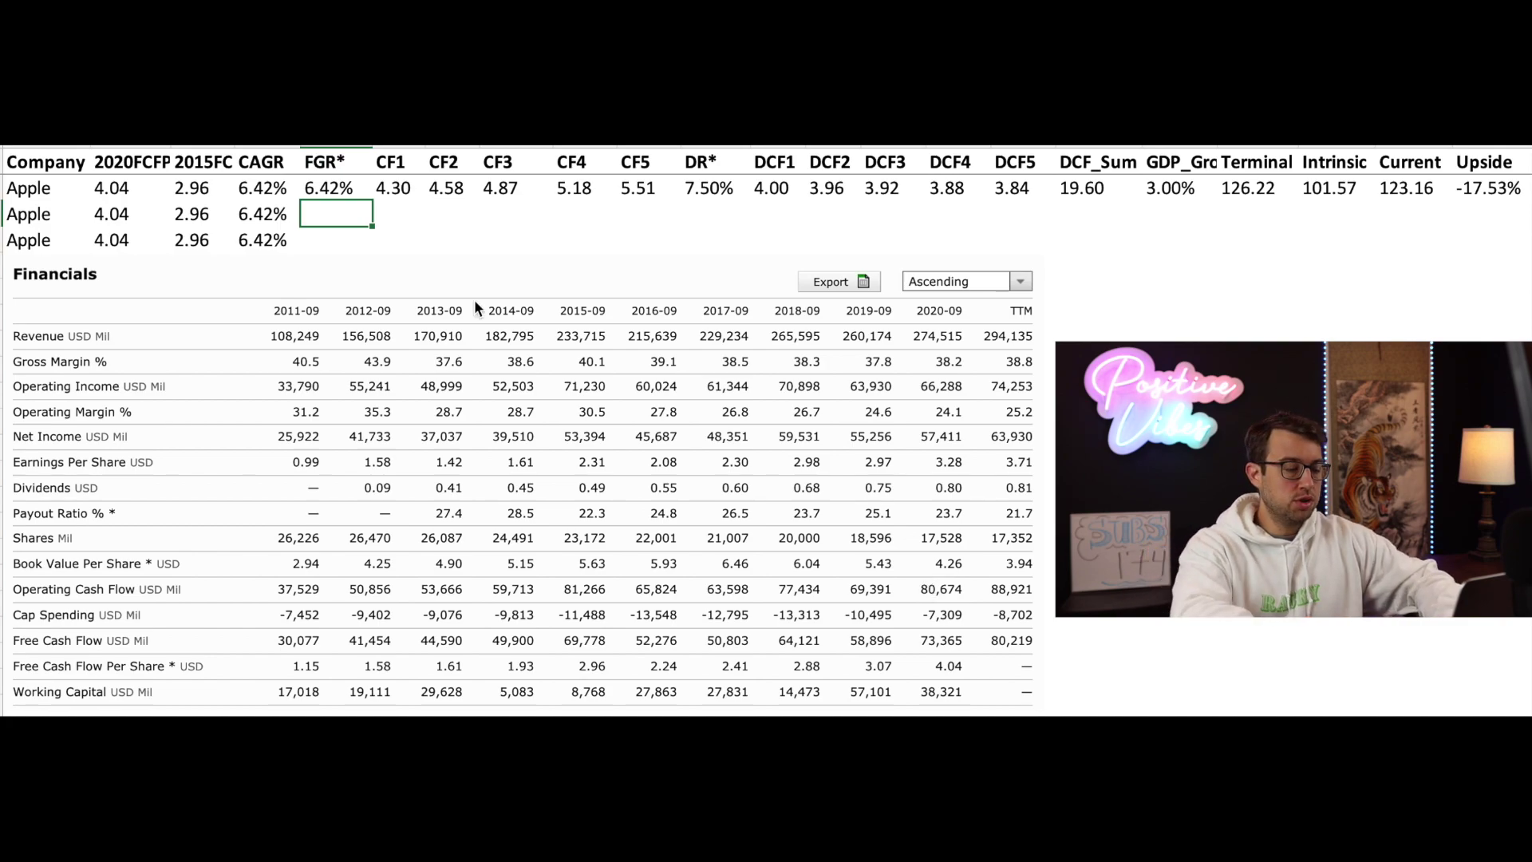
Step: Give the second scenario 9% growth, 7.5% discount rate, 3% GDP growth and 123.16 current price
{"action": "type", "text": "9%"}
{"action": "key", "text": "Tab"}
{"action": "key", "text": "Tab"}
{"action": "key", "text": "Tab"}
{"action": "key", "text": "Tab"}
{"action": "key", "text": "Tab"}
{"action": "key", "text": "Tab"}
{"action": "type", "text": "7.5%"}
{"action": "key", "text": "Tab"}
{"action": "key", "text": "Tab"}
{"action": "key", "text": "Tab"}
{"action": "key", "text": "Tab"}
{"action": "key", "text": "Tab"}
{"action": "key", "text": "Tab"}
{"action": "key", "text": "Tab"}
{"action": "type", "text": "3%"}
{"action": "key", "text": "Tab"}
{"action": "key", "text": "Tab"}
{"action": "key", "text": "Tab"}
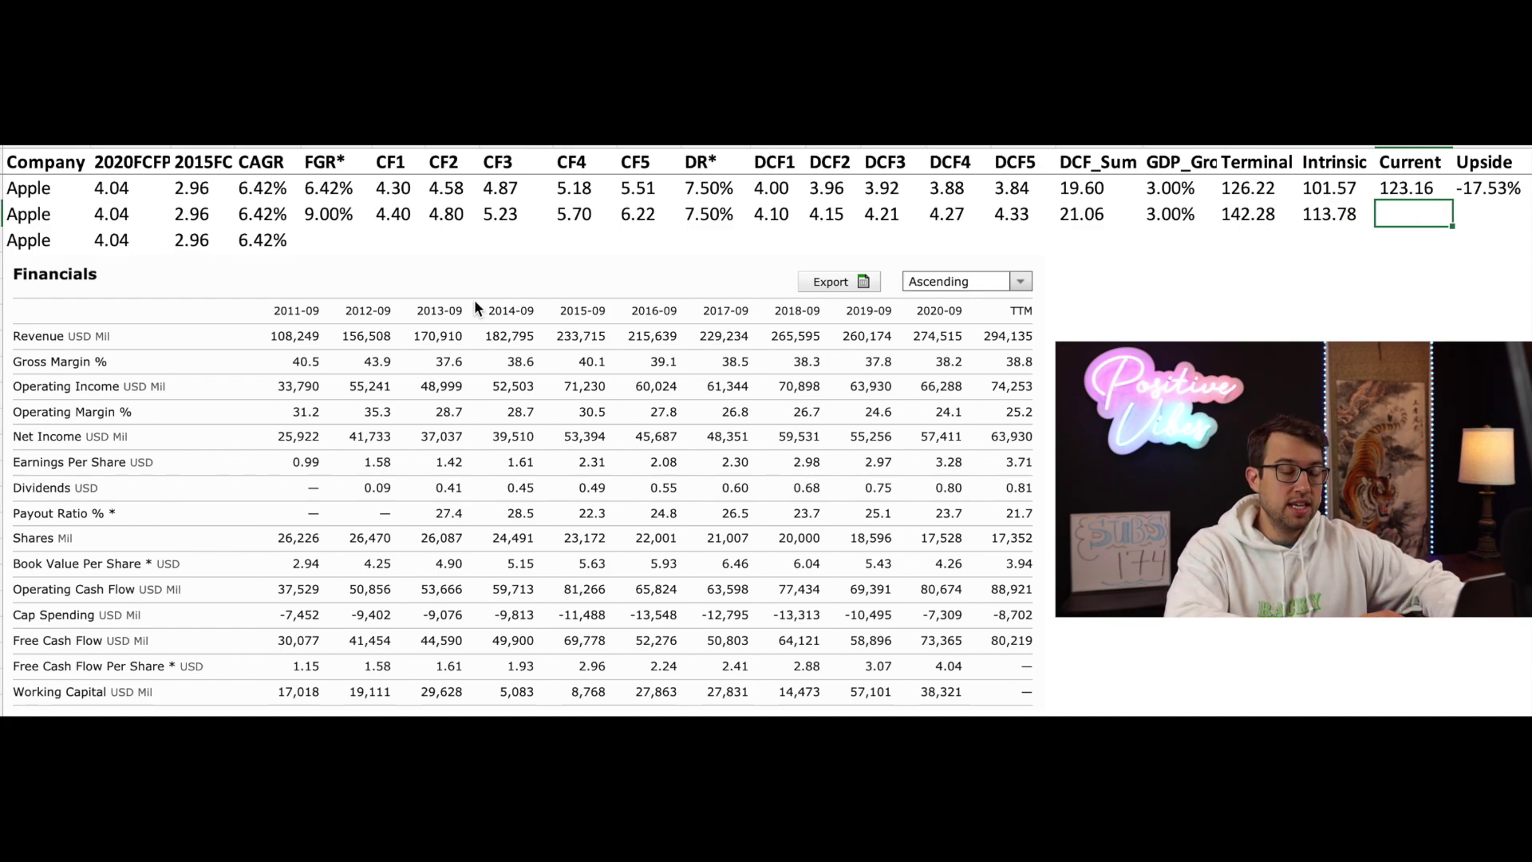
{"action": "type", "text": "123.16"}
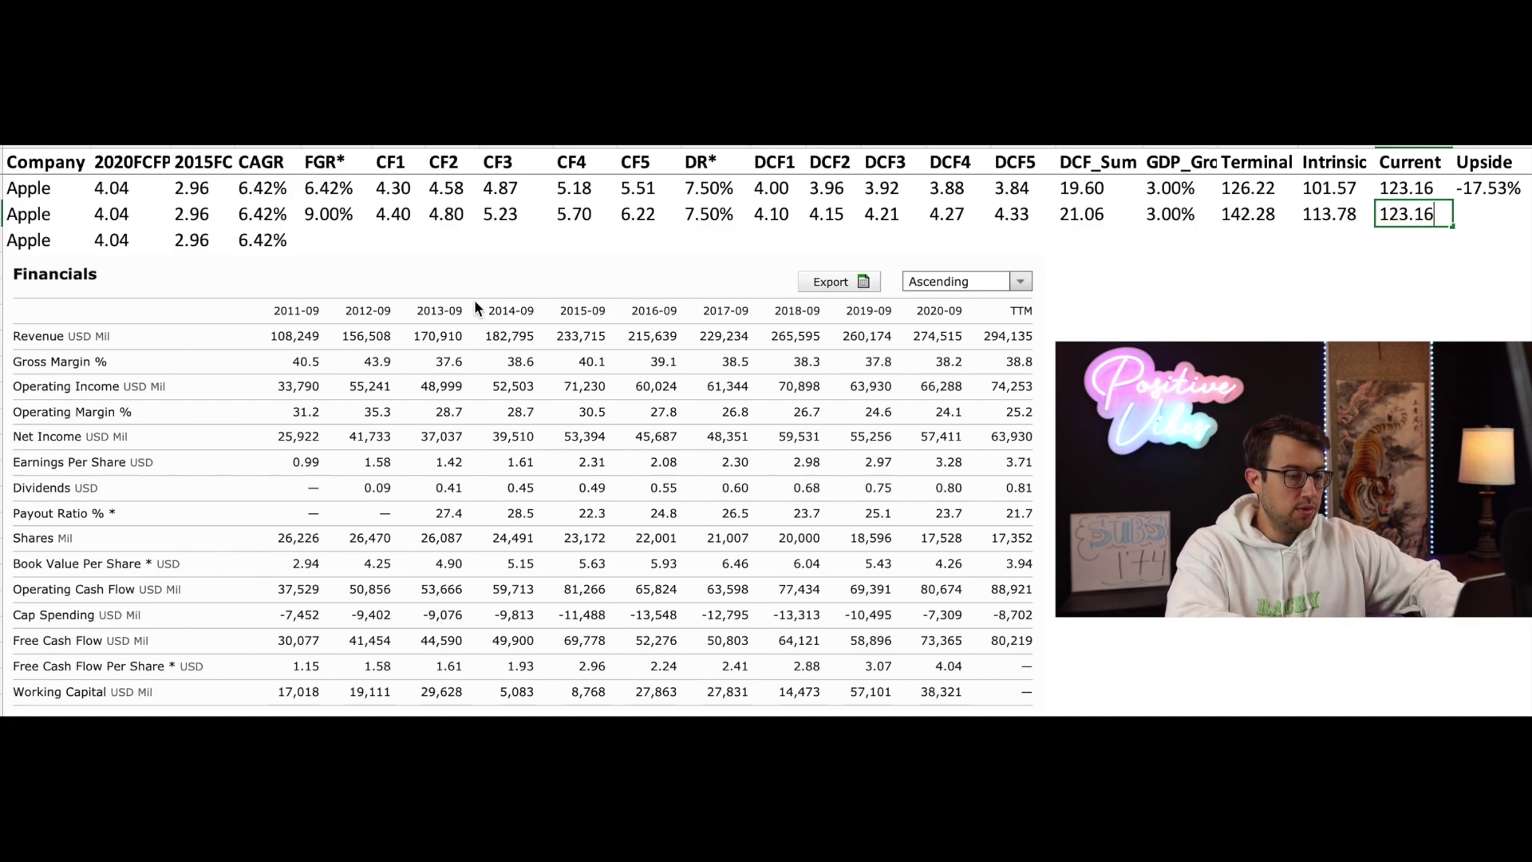
{"action": "key", "text": "Return"}
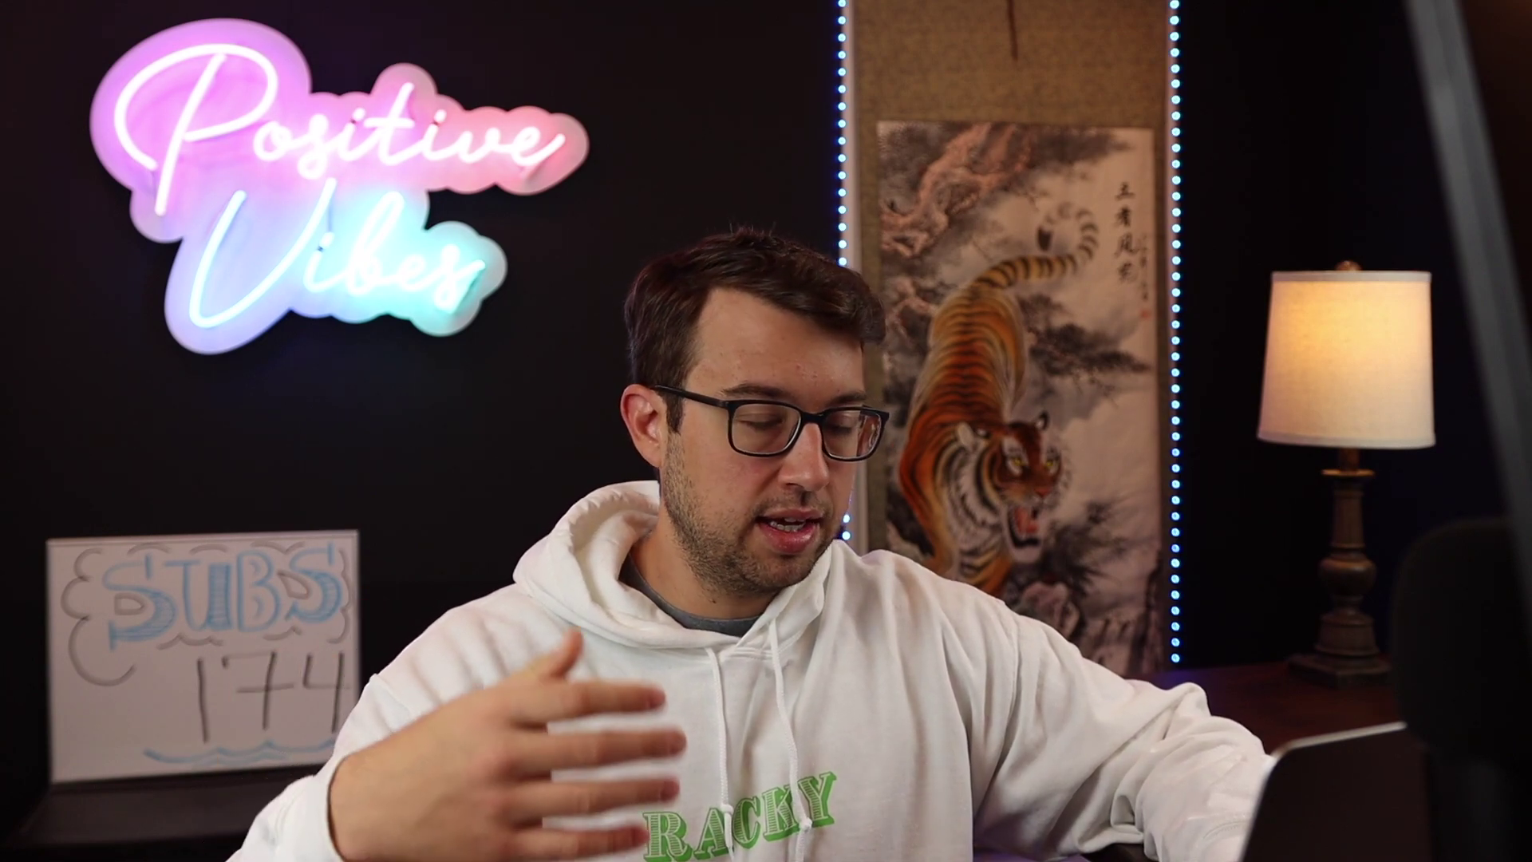
Step: Give the third scenario 11% growth and a 7.5% discount rate
{"action": "type", "text": "11"}
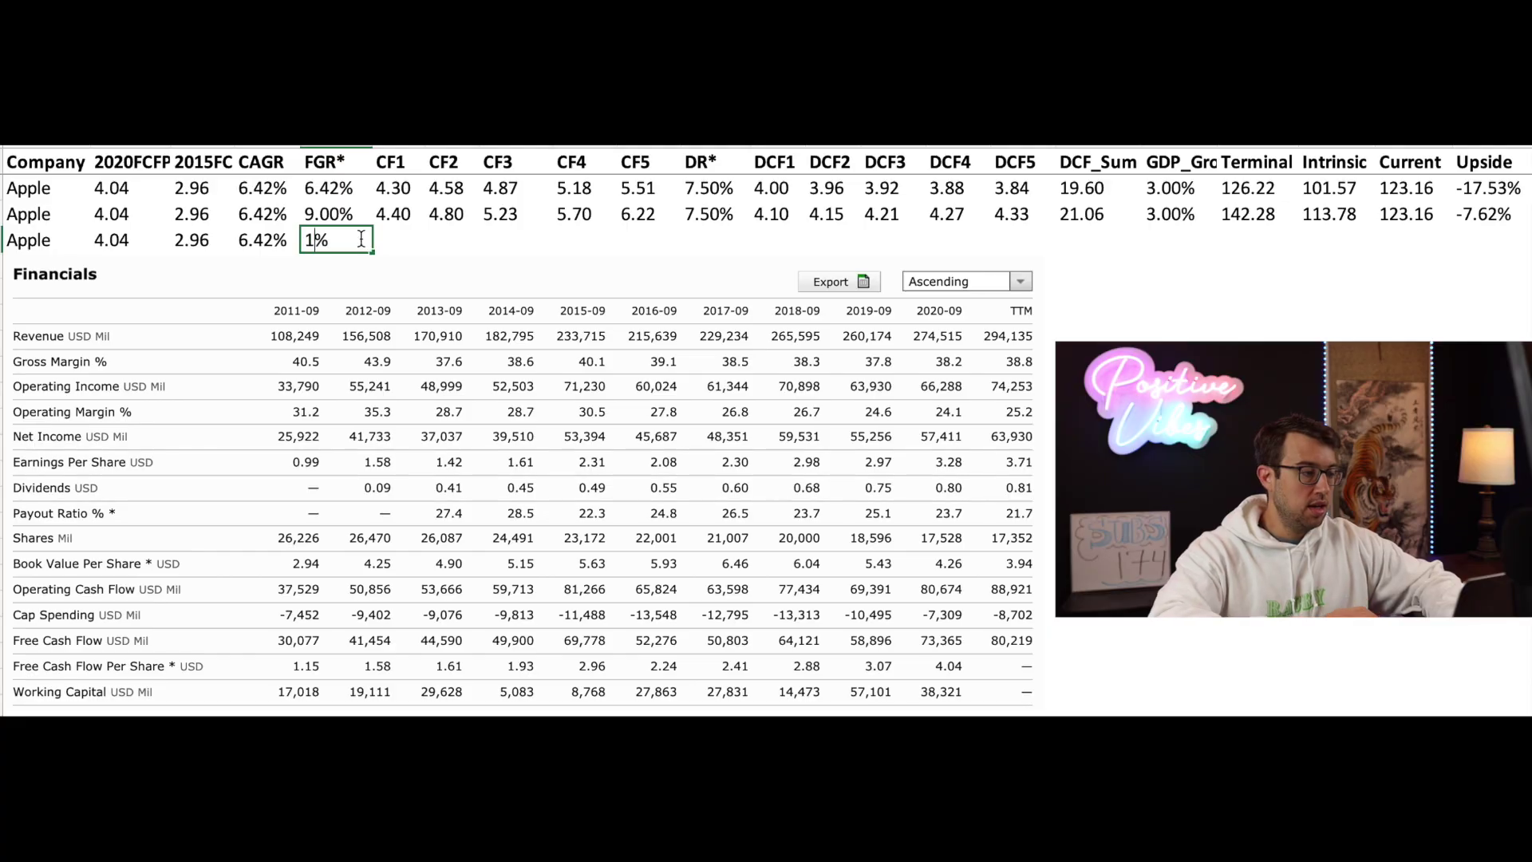
{"action": "key", "text": "Tab"}
{"action": "key", "text": "Tab"}
{"action": "key", "text": "Tab"}
{"action": "key", "text": "Tab"}
{"action": "key", "text": "Tab"}
{"action": "key", "text": "Tab"}
{"action": "type", "text": "7.5"}
{"action": "key", "text": "Tab"}
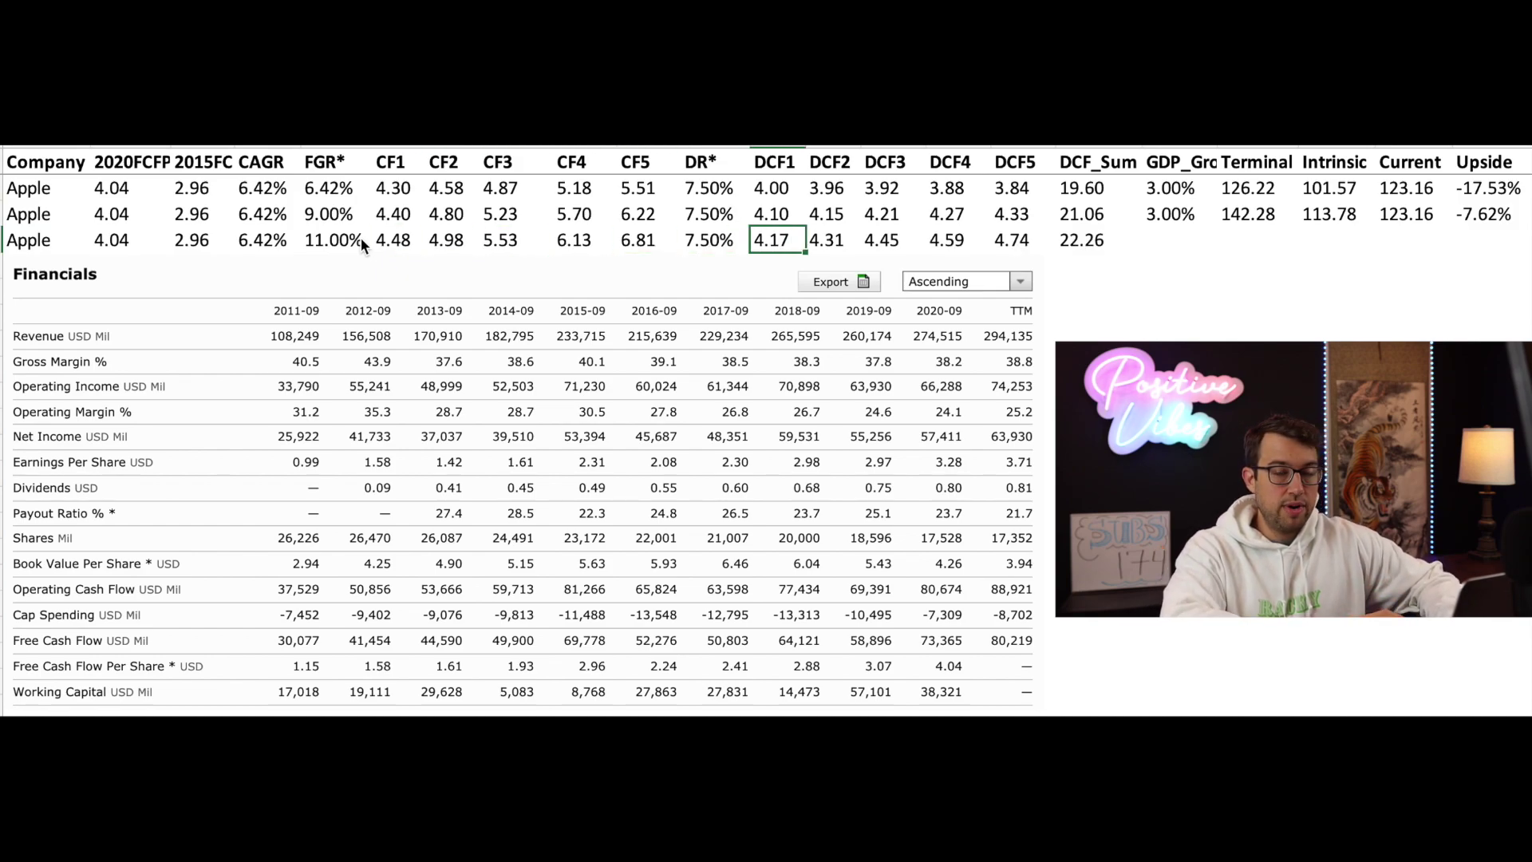
Step: Enter 3% GDP growth and a 123.16 current price in the third scenario row
{"action": "key", "text": "Tab"}
{"action": "key", "text": "Tab"}
{"action": "key", "text": "Tab"}
{"action": "key", "text": "Tab"}
{"action": "key", "text": "Tab"}
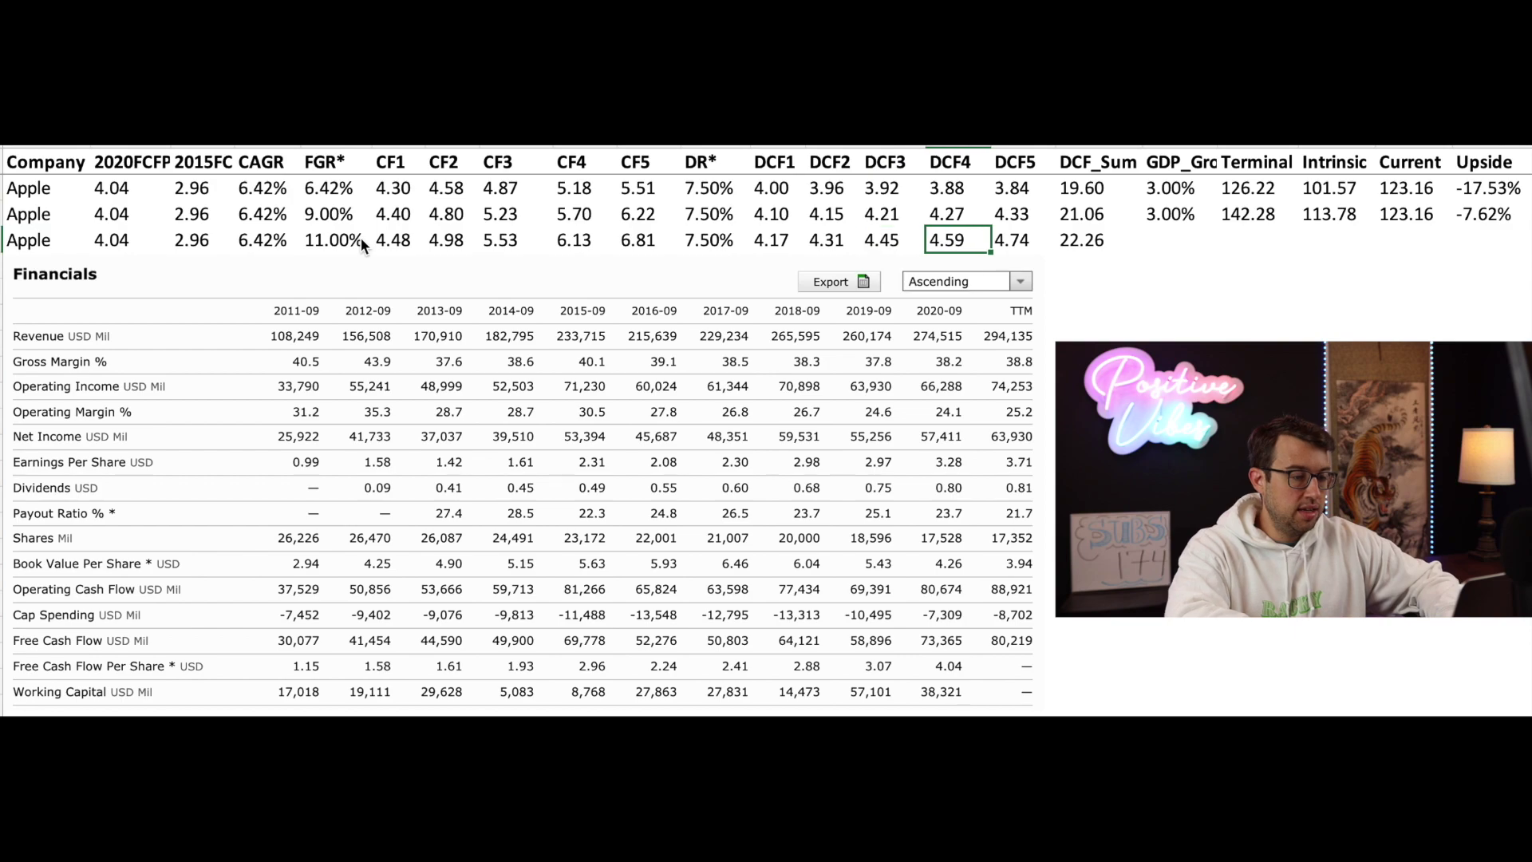
{"action": "key", "text": "Tab"}
{"action": "type", "text": "3"}
{"action": "key", "text": "Tab"}
{"action": "key", "text": "Tab"}
{"action": "key", "text": "Tab"}
{"action": "type", "text": "12"}
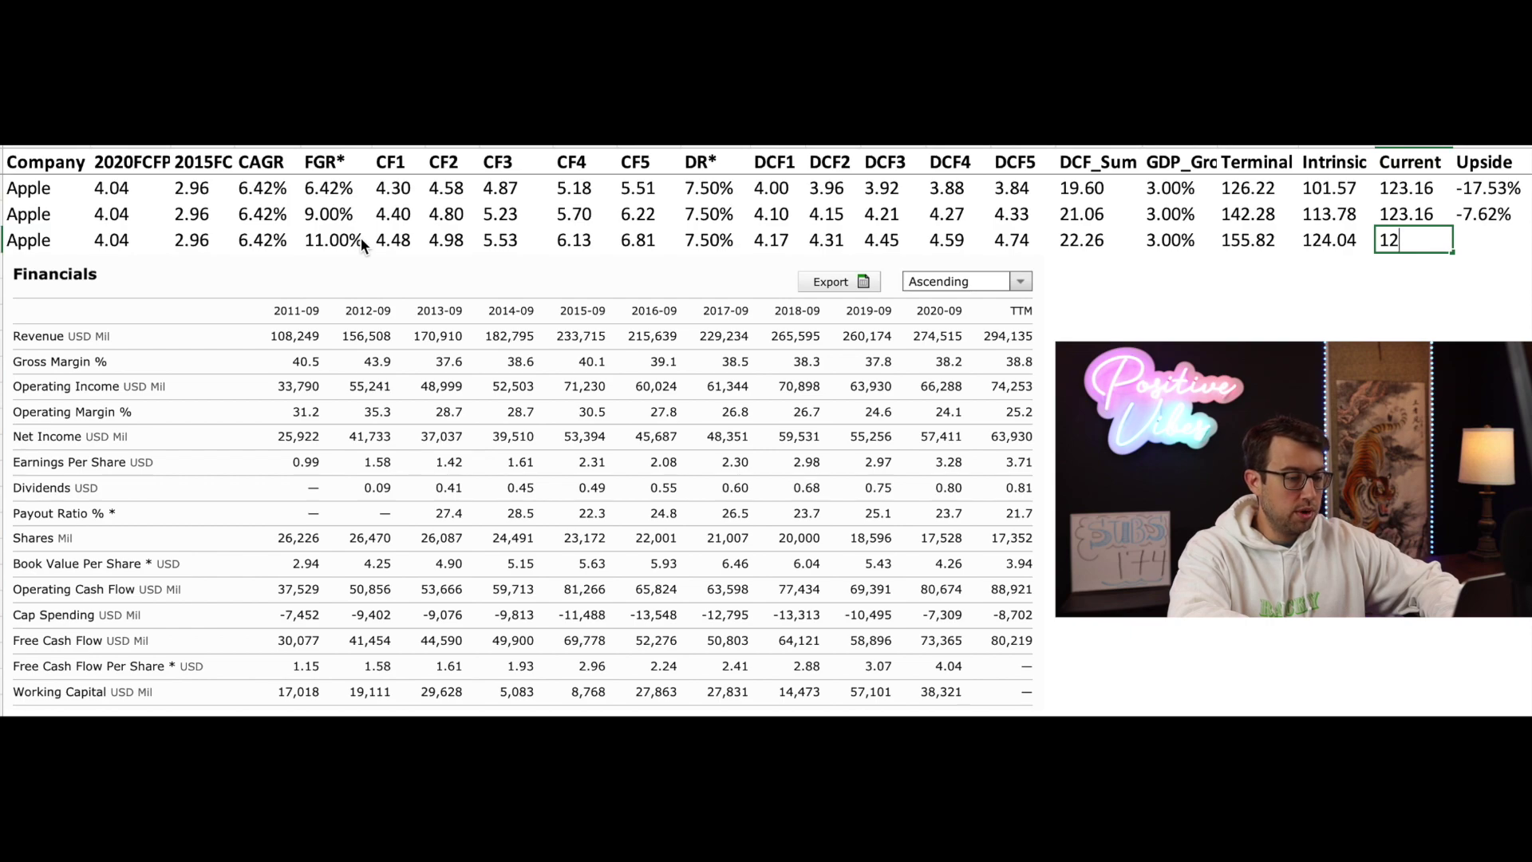
{"action": "type", "text": "123.16"}
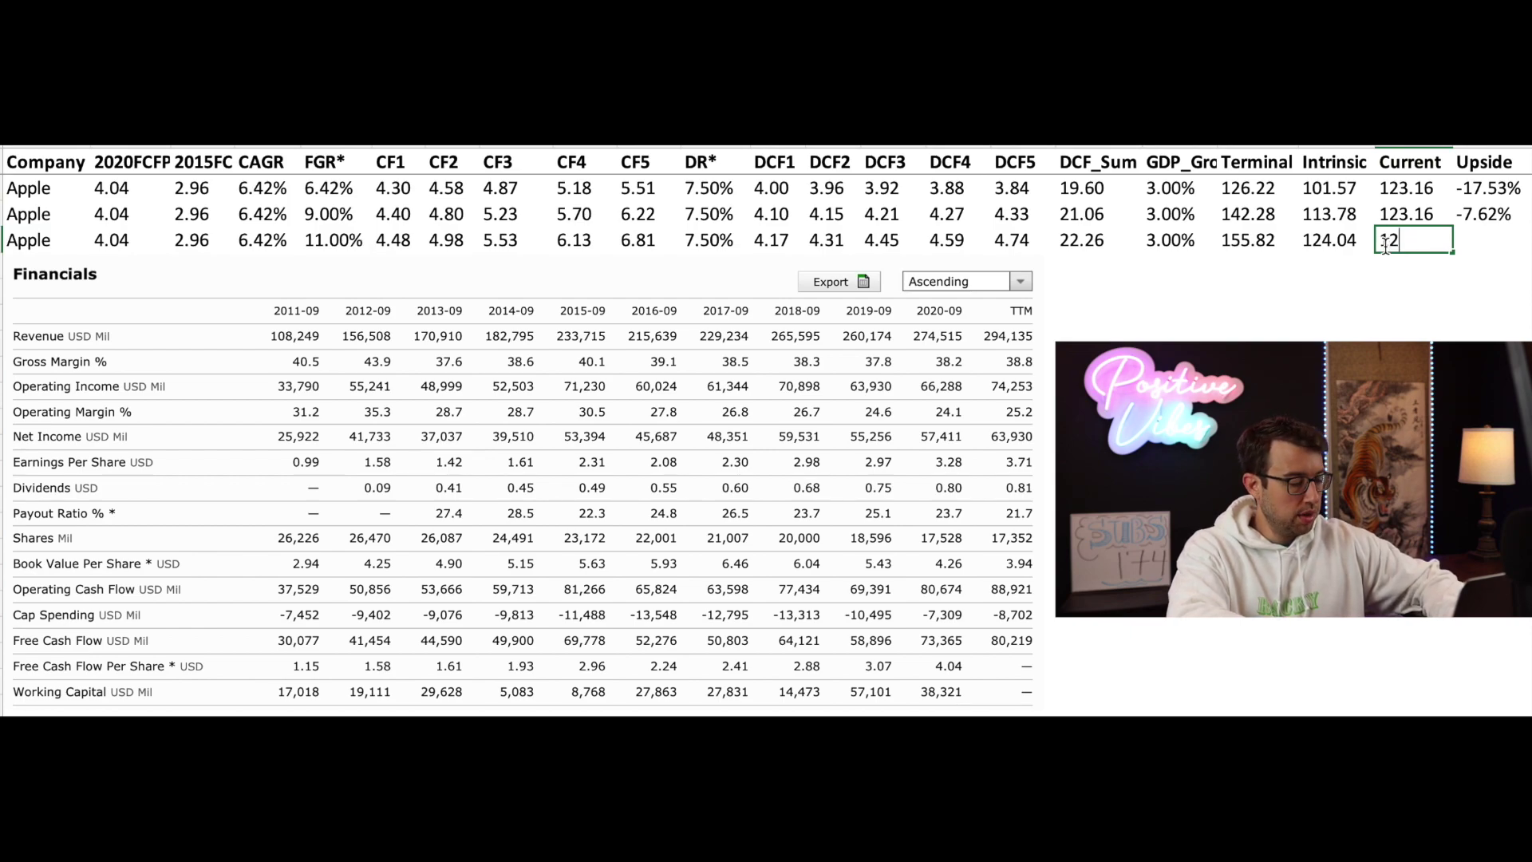
{"action": "key", "text": "Return"}
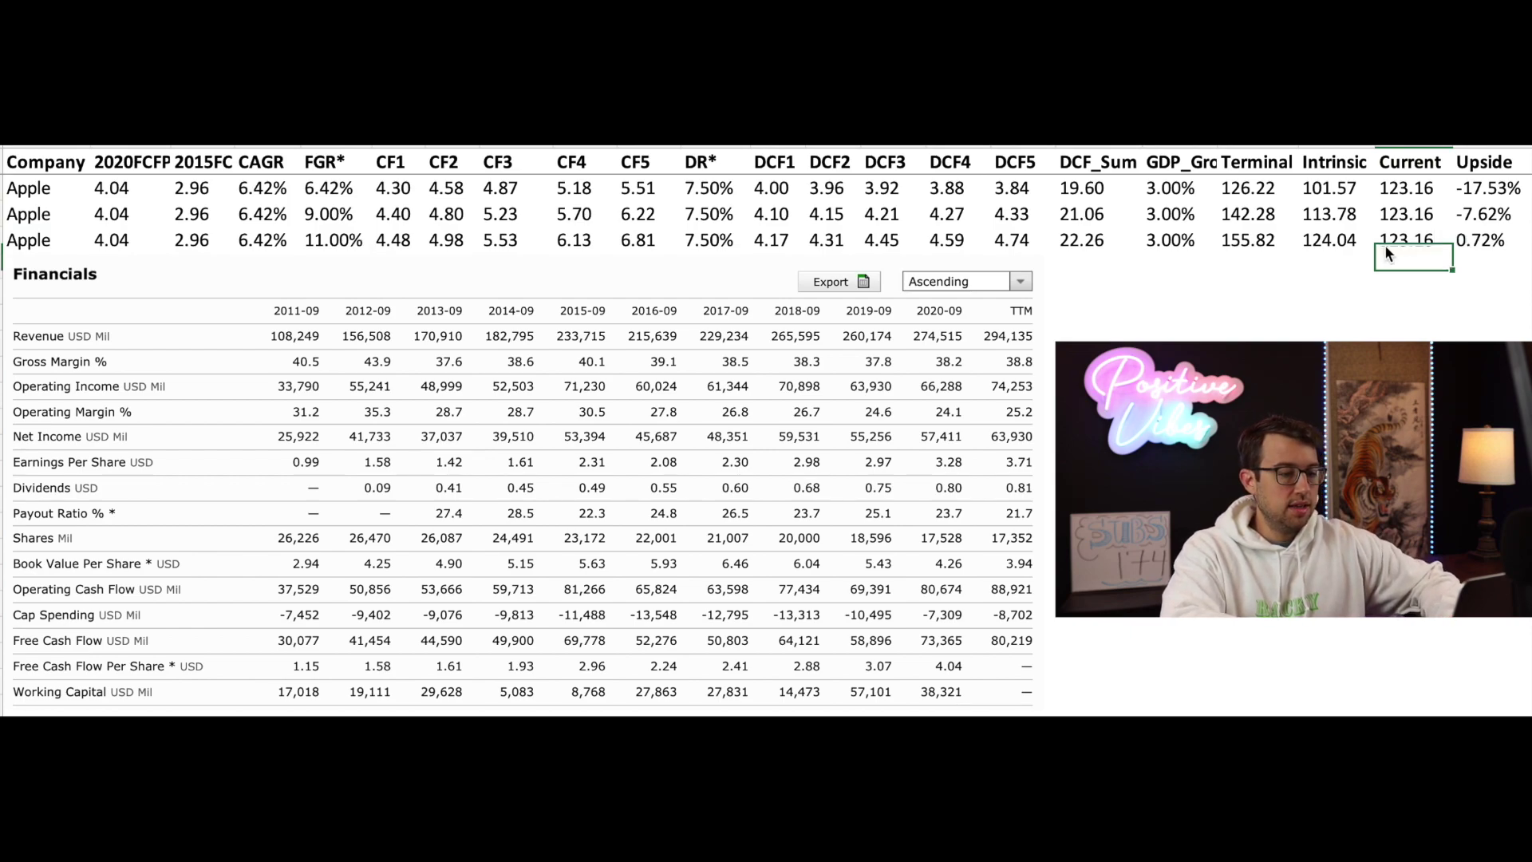
Step: Change the third scenario's current price to 110
{"action": "key", "text": "Up"}
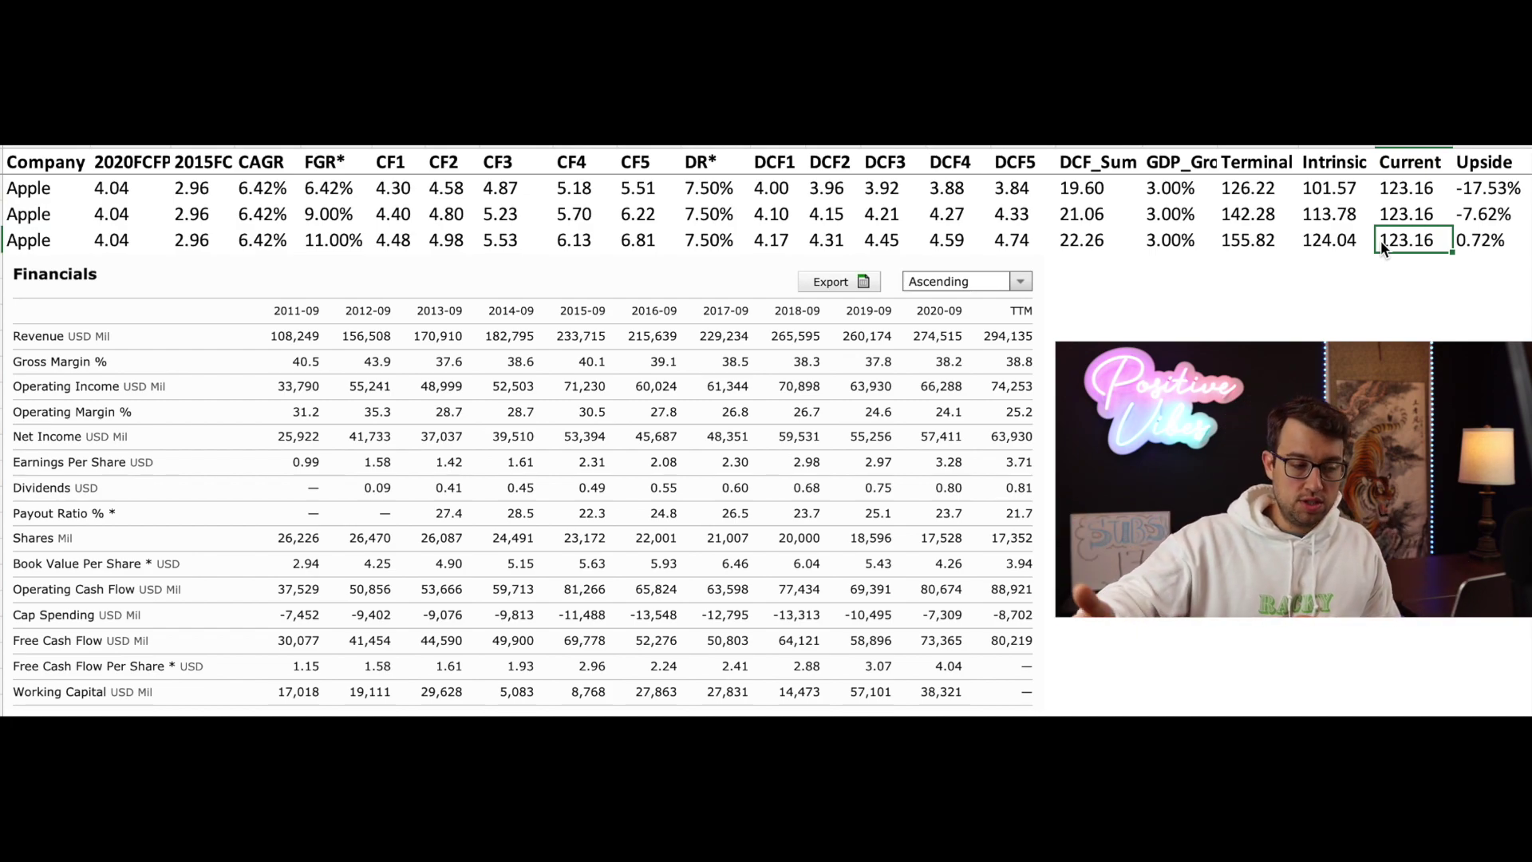
{"action": "key", "text": "Left"}
{"action": "key", "text": "Right"}
{"action": "type", "text": "110"}
{"action": "key", "text": "Return"}
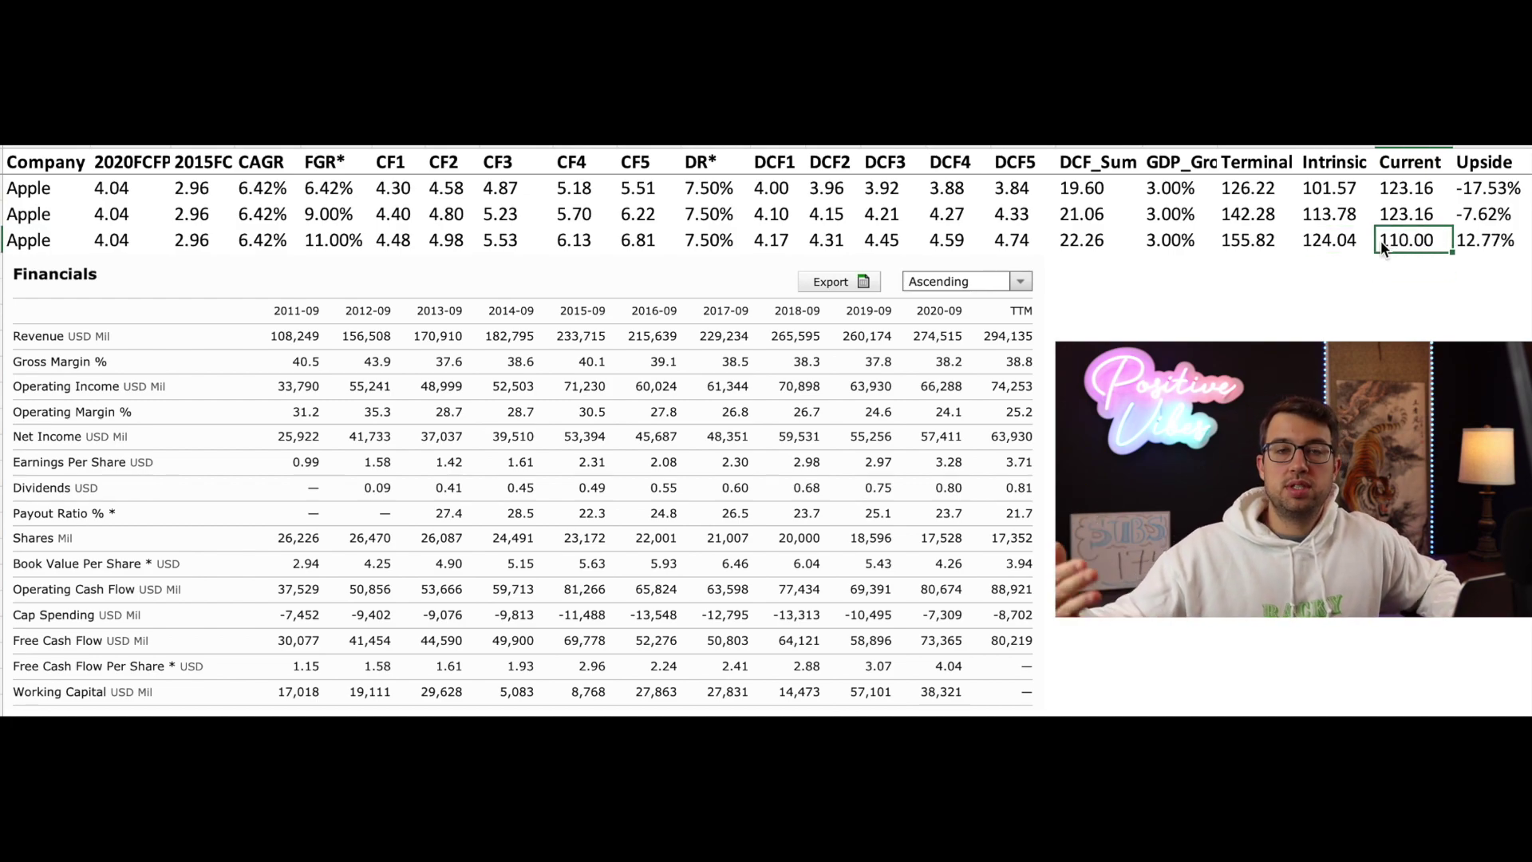